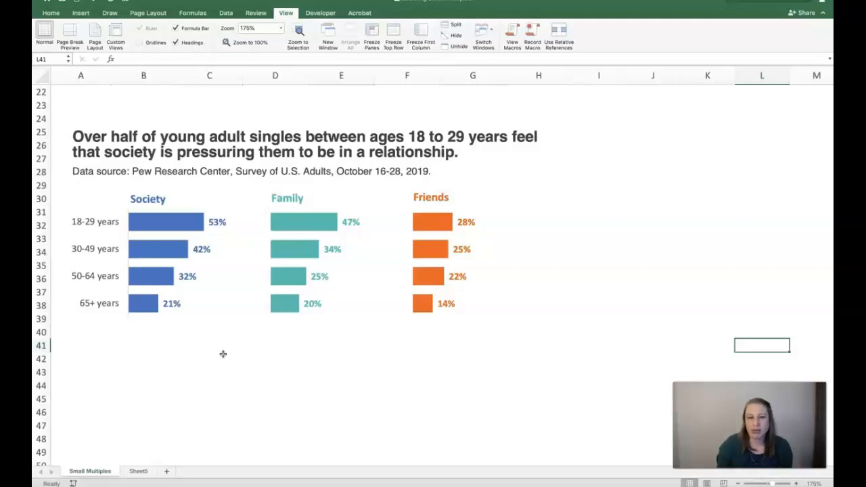
# Examine the Sum column of the Stacked Bar Chart table and the Society and Gap columns of the Small Multiples table
pyautogui.scroll(-6, 227, 362)
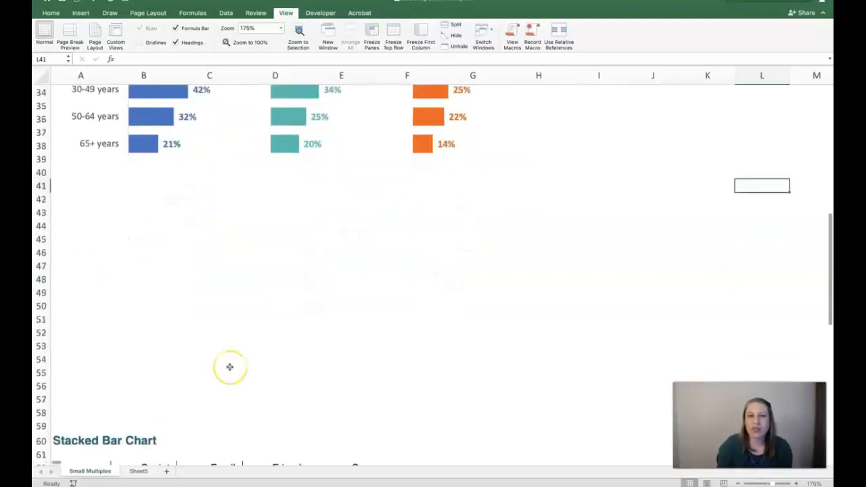
pyautogui.scroll(-12, 229, 366)
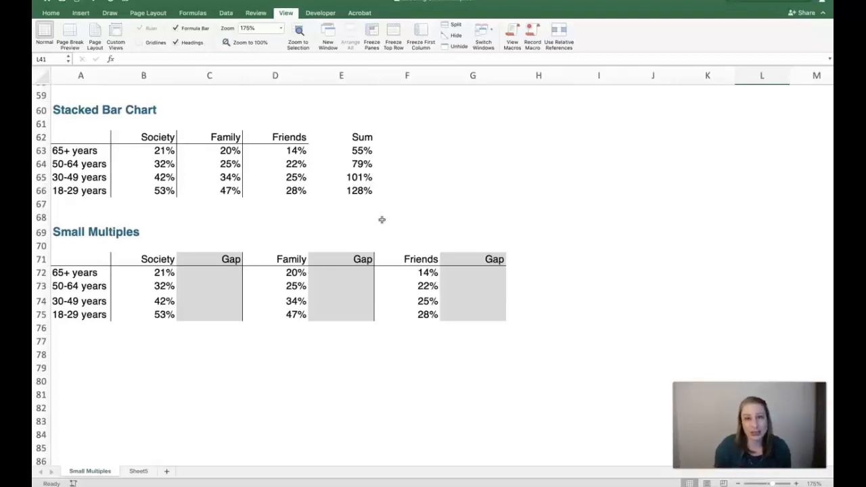
pyautogui.moveTo(366, 151); pyautogui.dragTo(358, 190)
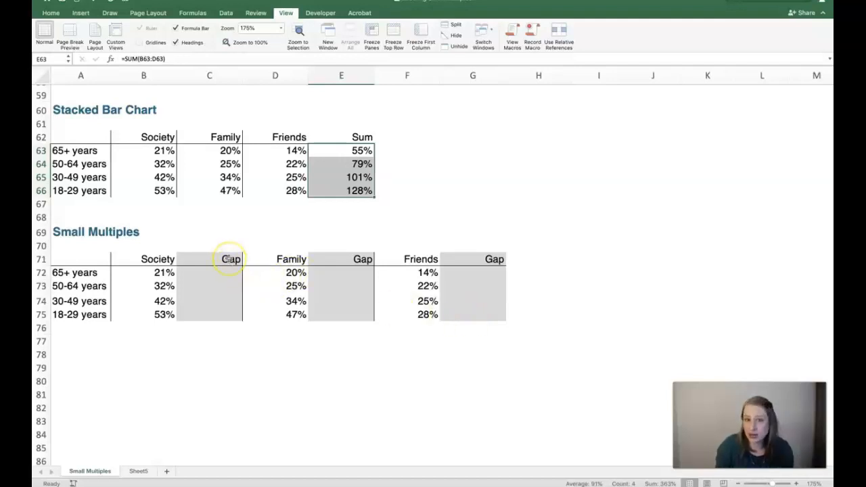
pyautogui.moveTo(229, 259); pyautogui.dragTo(228, 314)
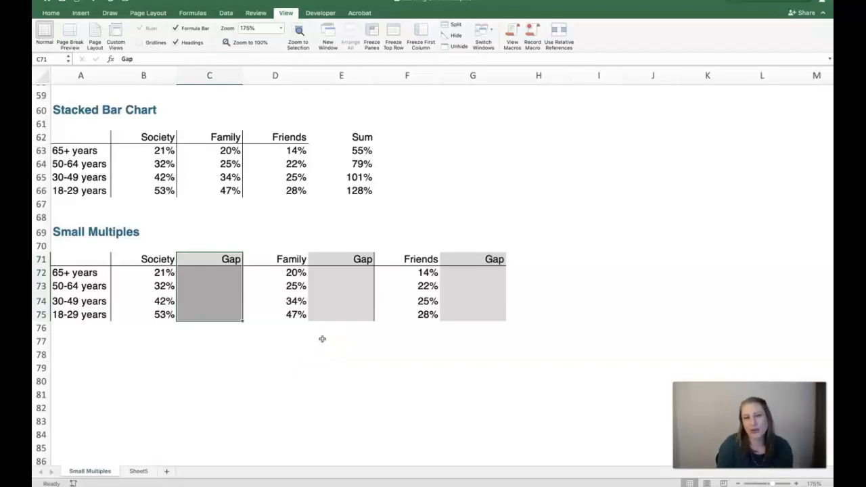
pyautogui.click(152, 261)
pyautogui.moveTo(152, 262); pyautogui.dragTo(197, 311)
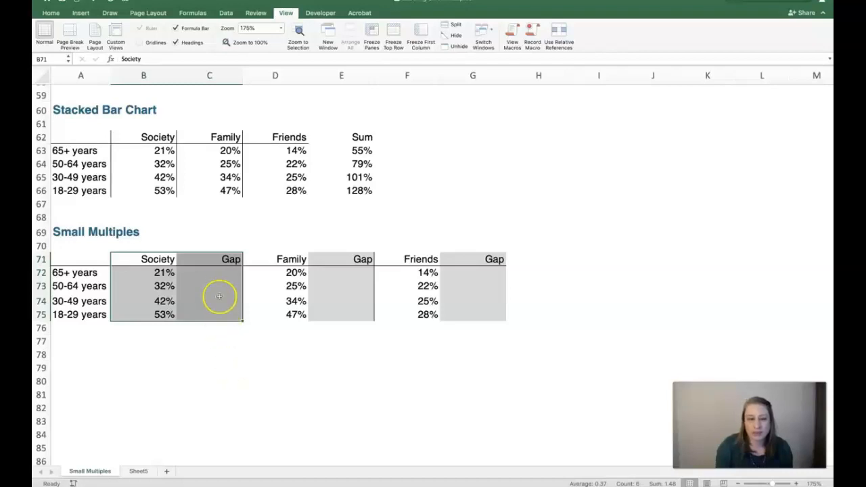
# Fill the Society Gap cells C72:C75 with 1 minus the Society value, starting with =1-B72
pyautogui.click(219, 274)
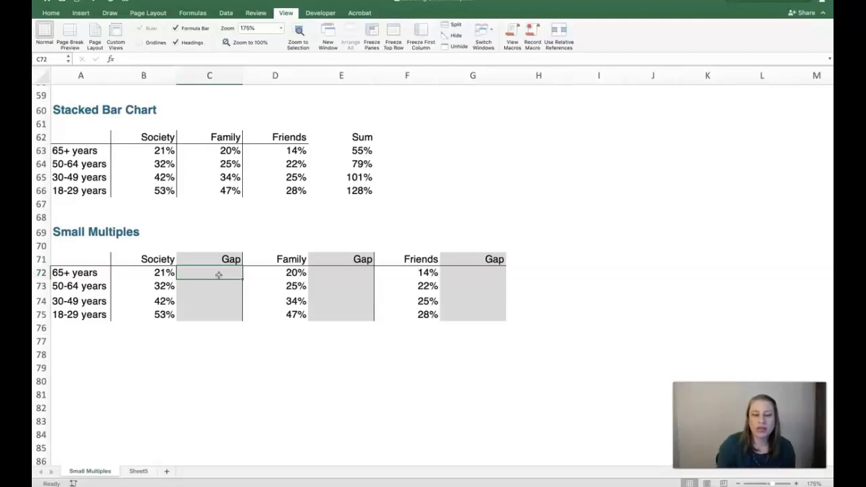
pyautogui.write('=1-')
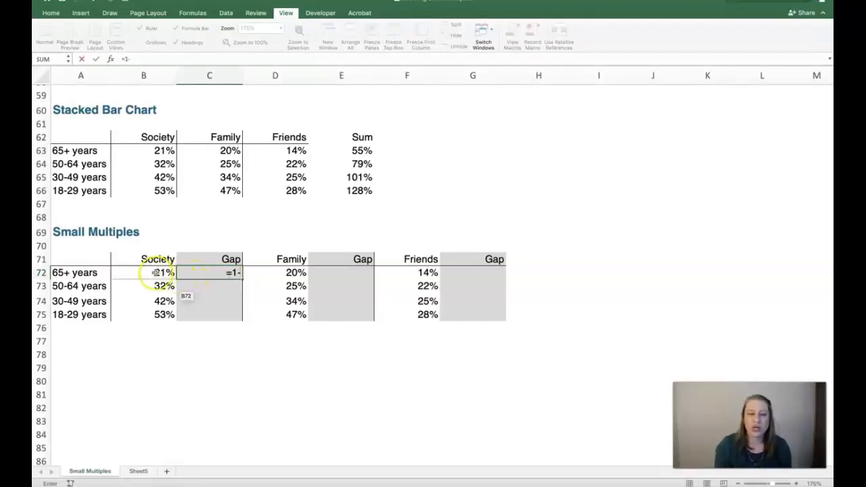
pyautogui.click(155, 273)
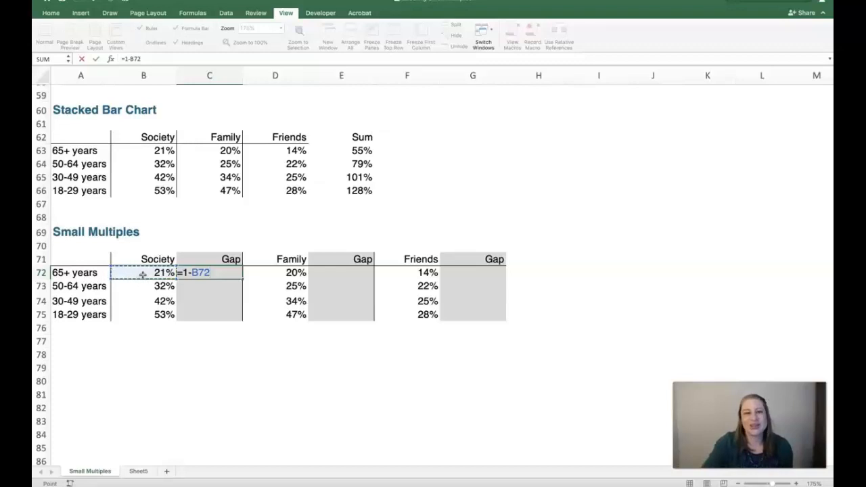
pyautogui.press('Return')
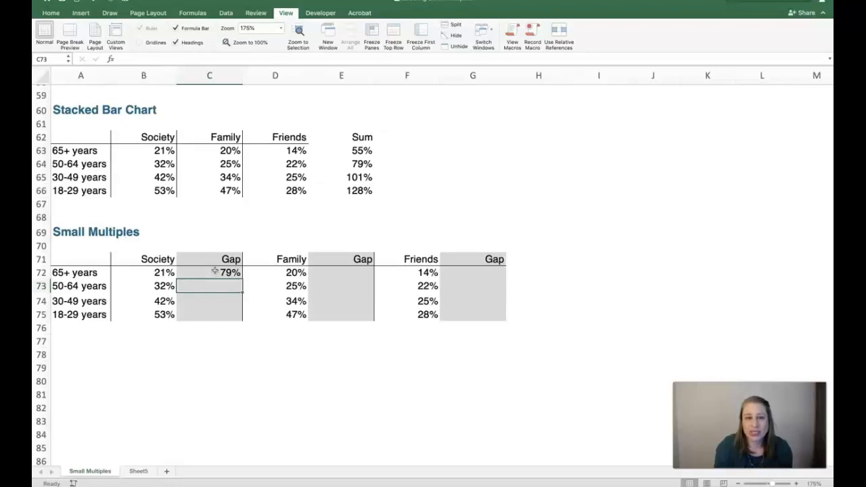
pyautogui.click(137, 274)
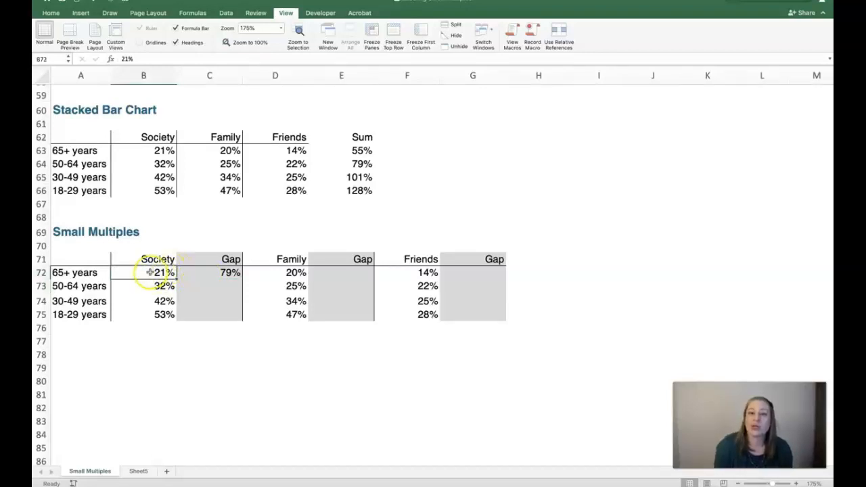
pyautogui.click(211, 273)
pyautogui.moveTo(242, 278); pyautogui.dragTo(240, 318)
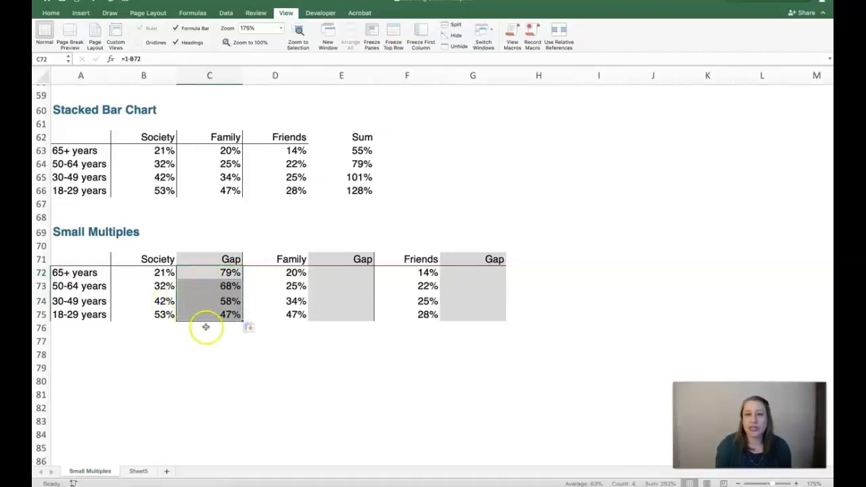
# Fill the Family Gap cells E72:E75 with 1 minus the Family value, starting with =1-D72
pyautogui.click(333, 276)
pyautogui.write('=')
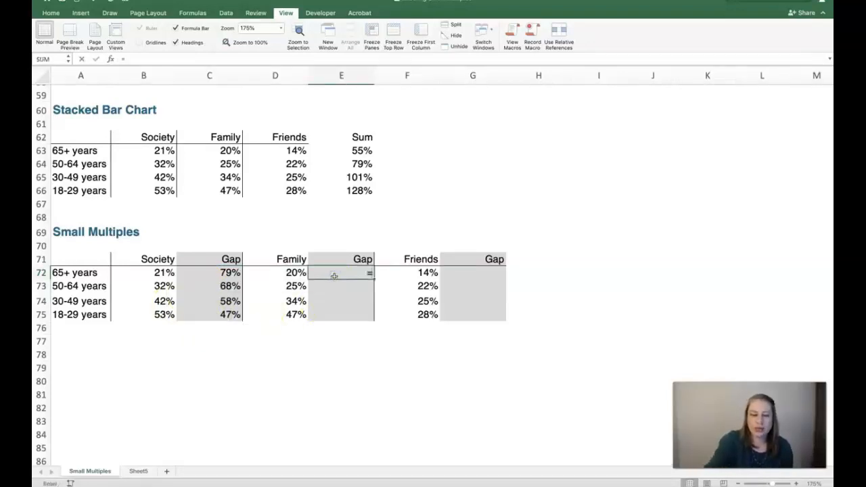
pyautogui.write('1-')
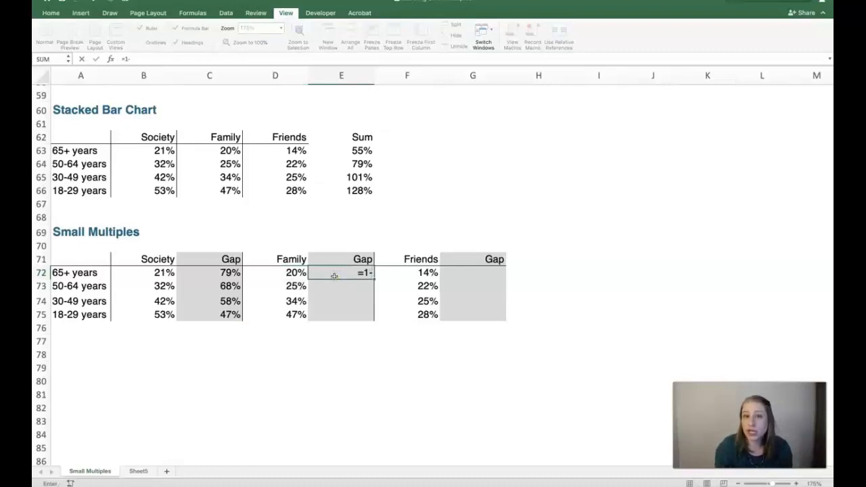
pyautogui.click(295, 272)
pyautogui.press('Return')
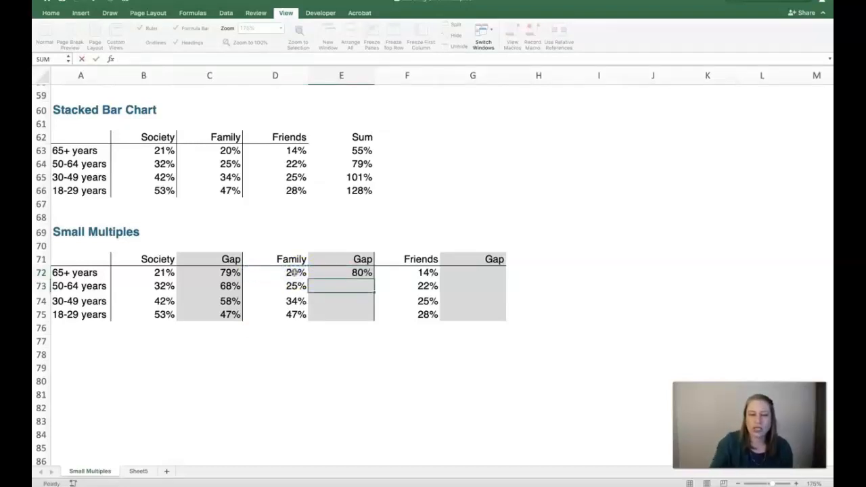
pyautogui.click(346, 272)
pyautogui.moveTo(373, 278); pyautogui.dragTo(371, 322)
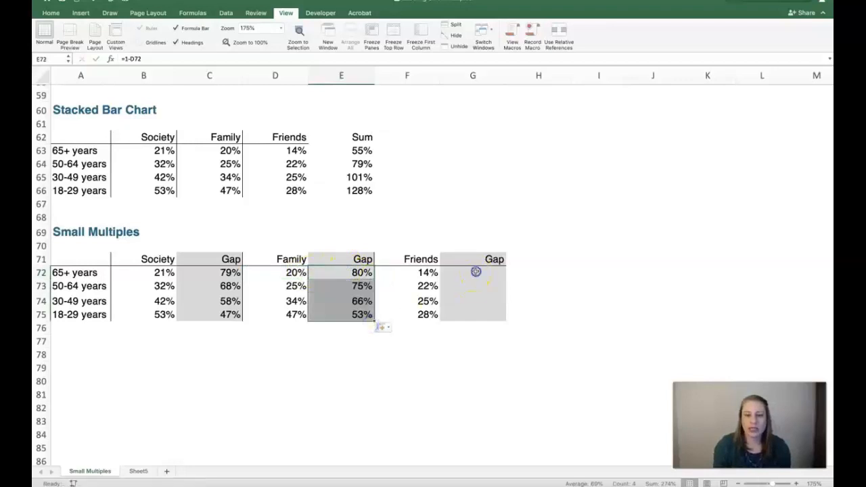
# Fill the Friends Gap cells G72:G75 with 1 minus the Friends value, starting with =1-F72
pyautogui.click(476, 271)
pyautogui.write('=')
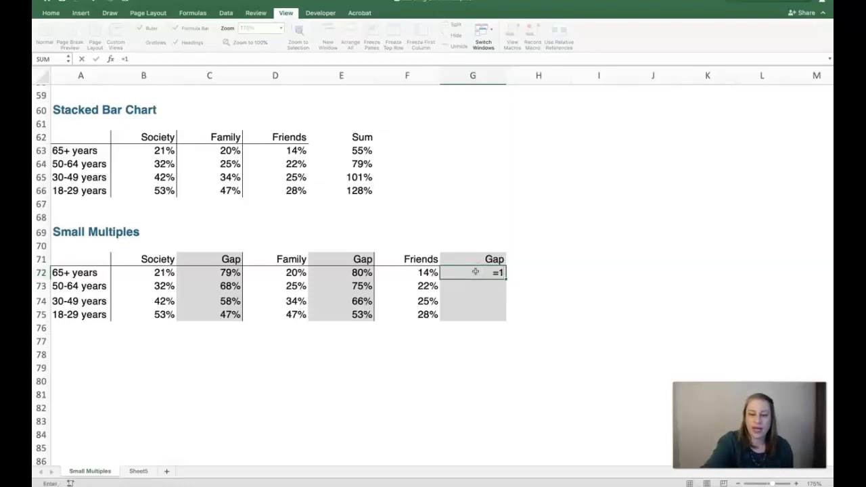
pyautogui.write('1-')
pyautogui.click(426, 272)
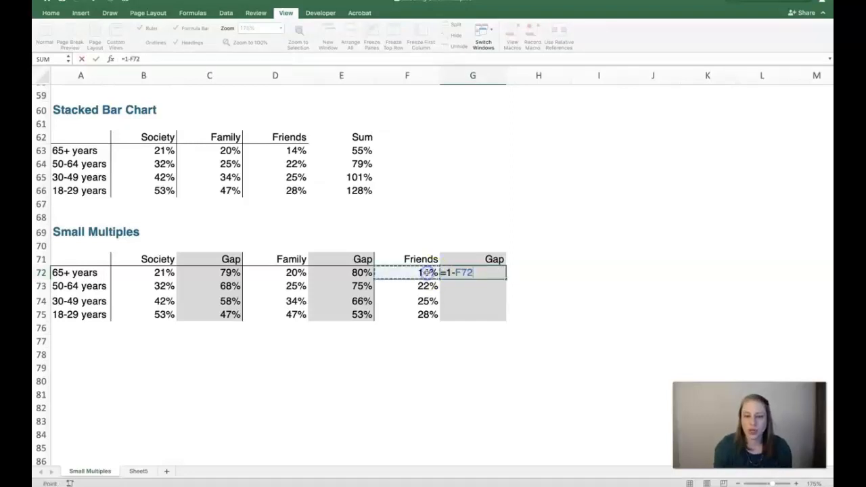
pyautogui.press('Return')
pyautogui.click(464, 272)
pyautogui.moveTo(506, 277); pyautogui.dragTo(505, 317)
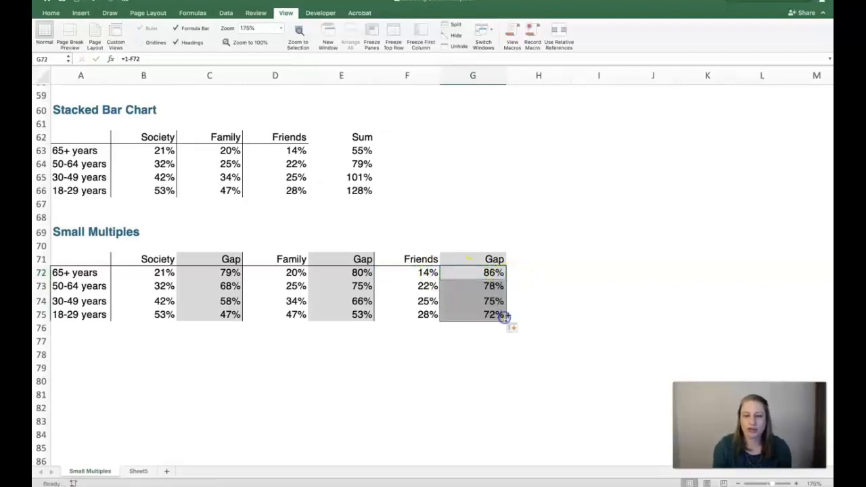
pyautogui.click(489, 356)
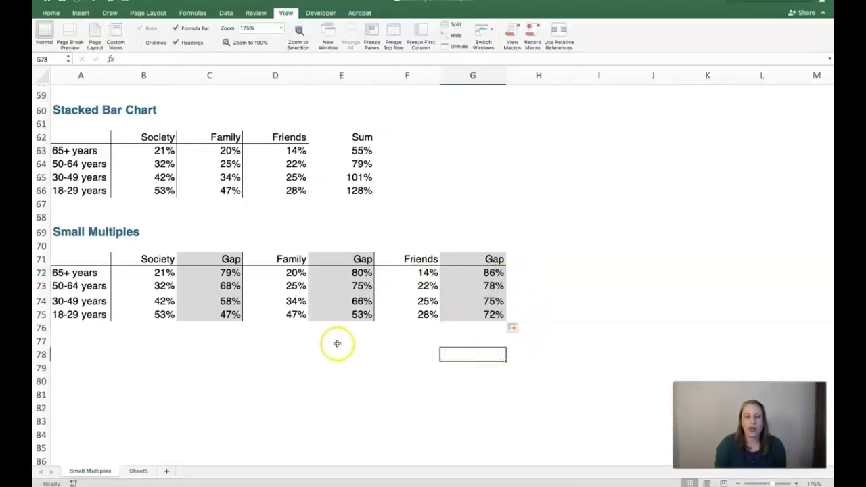
# Review the Society, Family and Friends columns and their Gap columns in the Small Multiples table
pyautogui.moveTo(163, 260); pyautogui.dragTo(161, 315)
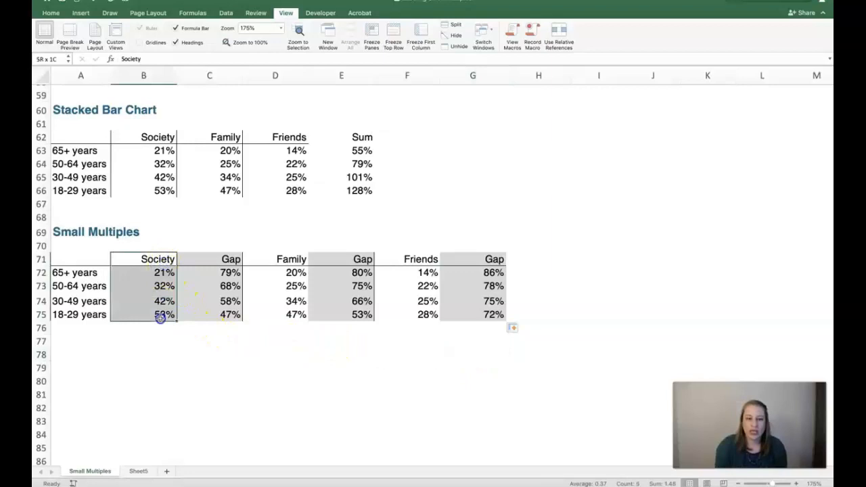
pyautogui.moveTo(290, 260); pyautogui.dragTo(295, 314)
pyautogui.moveTo(419, 257); pyautogui.dragTo(416, 317)
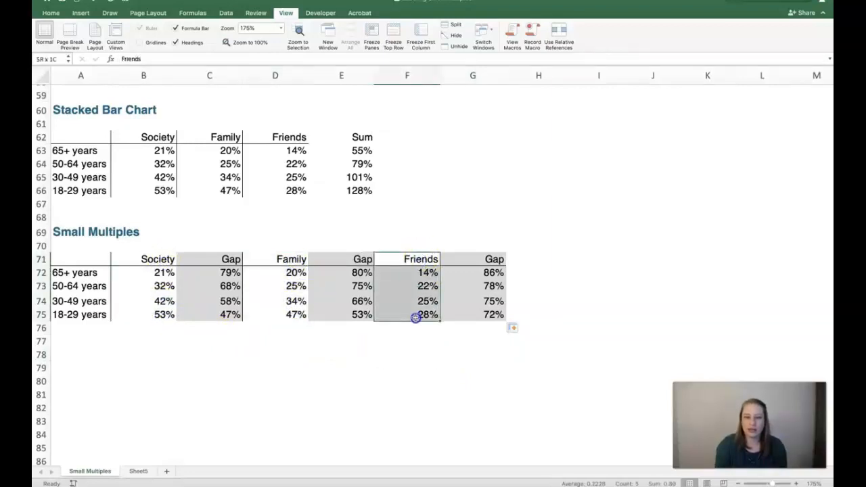
pyautogui.click(202, 301)
pyautogui.click(338, 297)
pyautogui.click(468, 287)
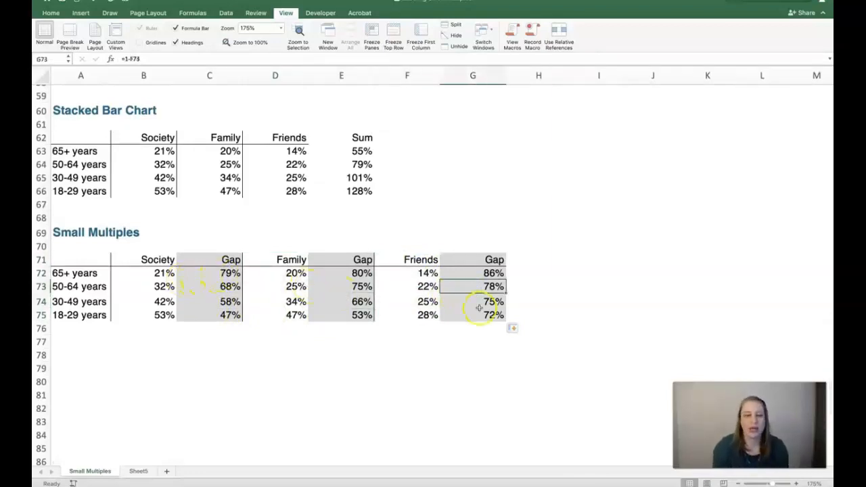
pyautogui.moveTo(490, 317); pyautogui.dragTo(51, 228)
# Insert a 2-D 100% stacked bar chart from A71:G75 and place it below the Small Multiples table
pyautogui.moveTo(79, 259); pyautogui.dragTo(462, 311)
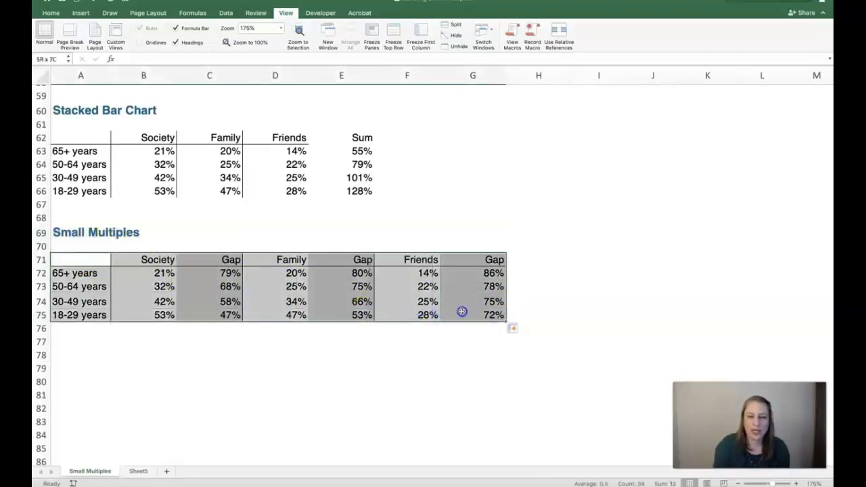
pyautogui.click(82, 14)
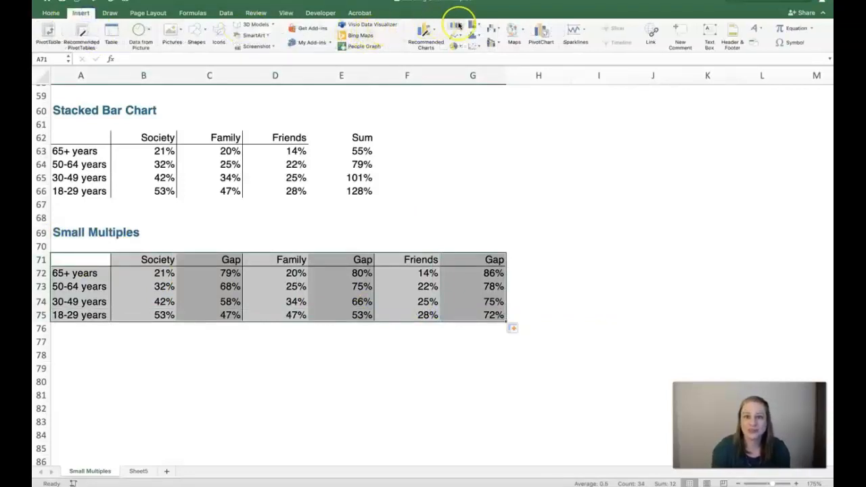
pyautogui.click(458, 25)
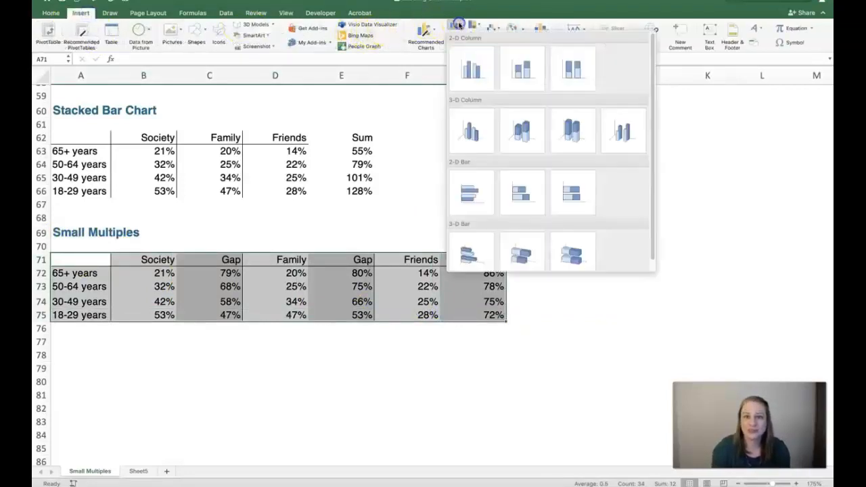
pyautogui.click(567, 189)
pyautogui.moveTo(541, 180); pyautogui.dragTo(374, 357)
pyautogui.scroll(-5, 520, 353)
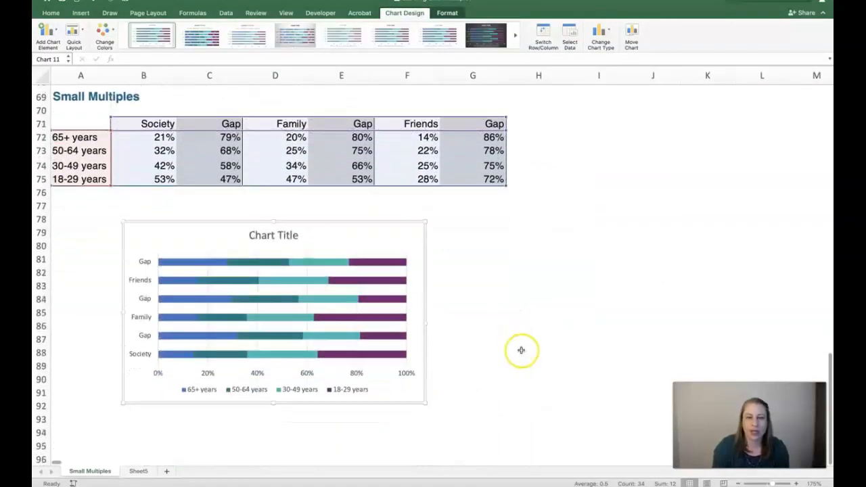
# Widen the chart to about the table's width and switch its rows and columns so the age groups form the bars
pyautogui.moveTo(424, 312); pyautogui.dragTo(519, 311)
pyautogui.moveTo(126, 311); pyautogui.dragTo(71, 311)
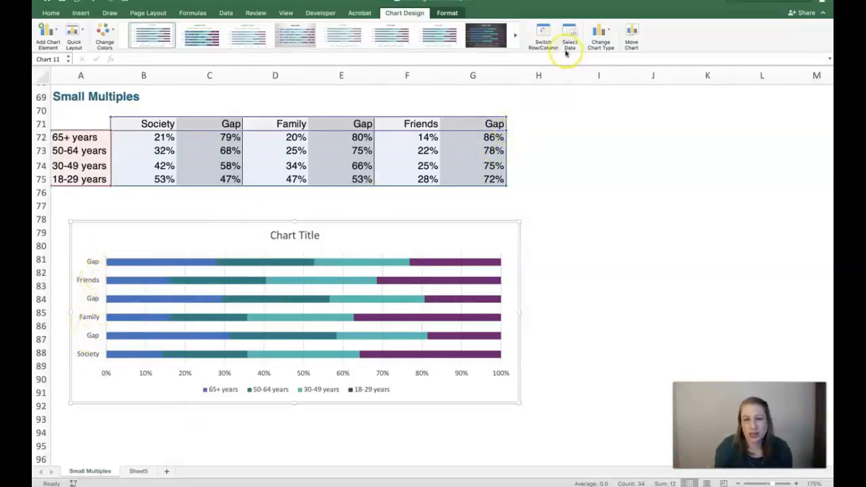
pyautogui.click(544, 37)
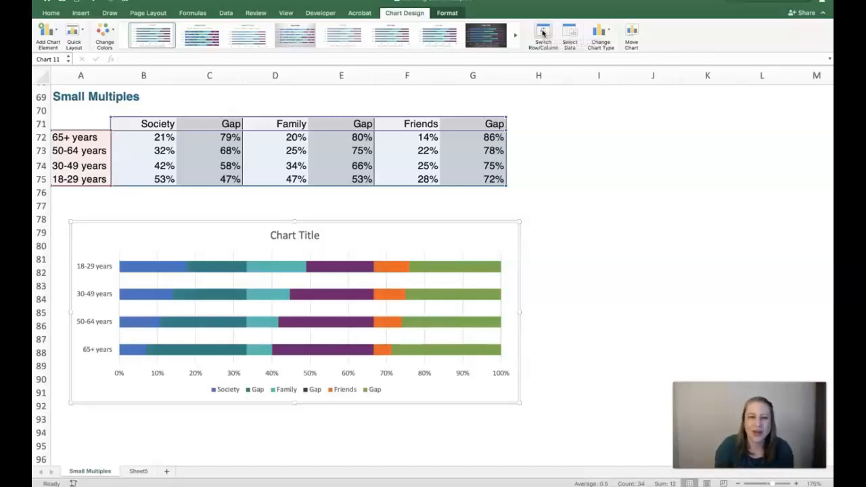
pyautogui.moveTo(382, 224); pyautogui.dragTo(375, 223)
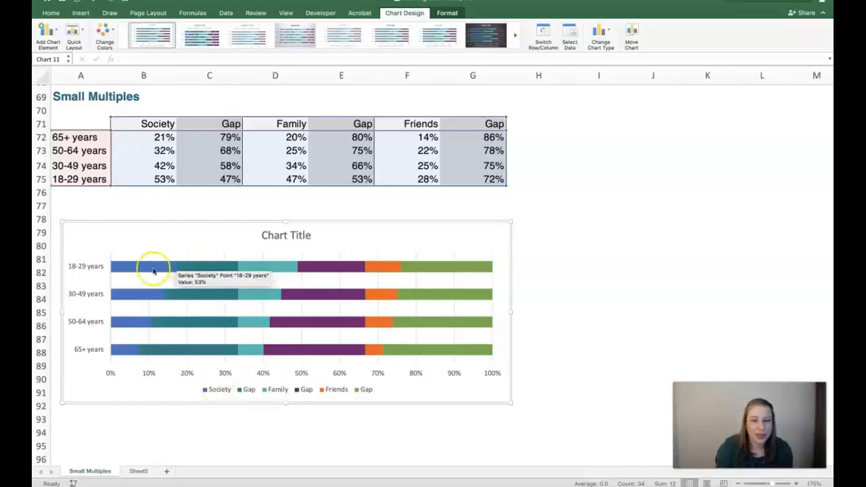
# Check the three Gap series in the chart, and delete the horizontal value axis and the vertical gridlines
pyautogui.click(211, 270)
pyautogui.click(335, 271)
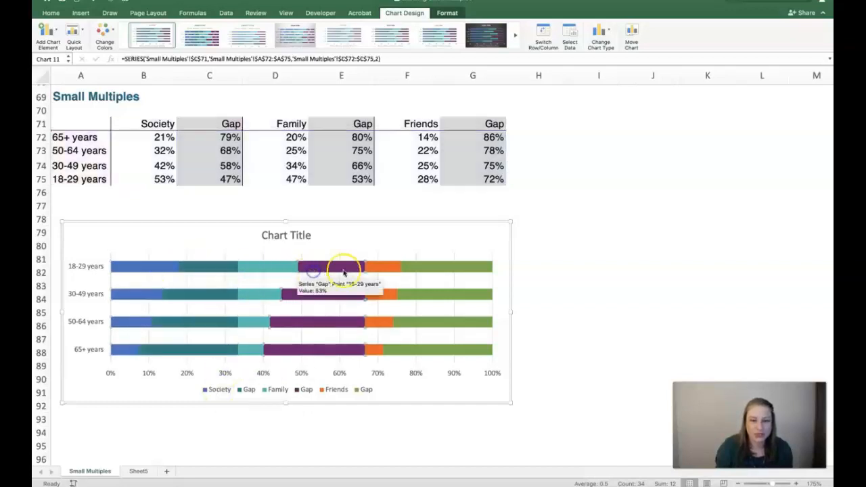
pyautogui.click(412, 269)
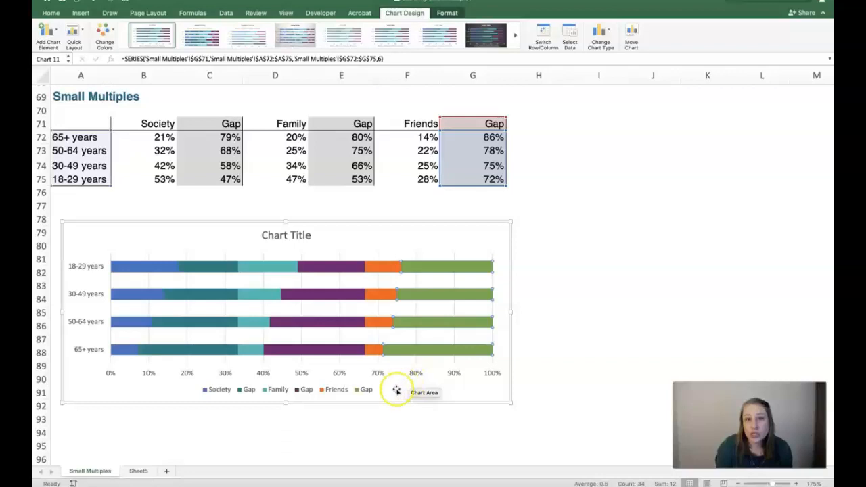
pyautogui.click(378, 376)
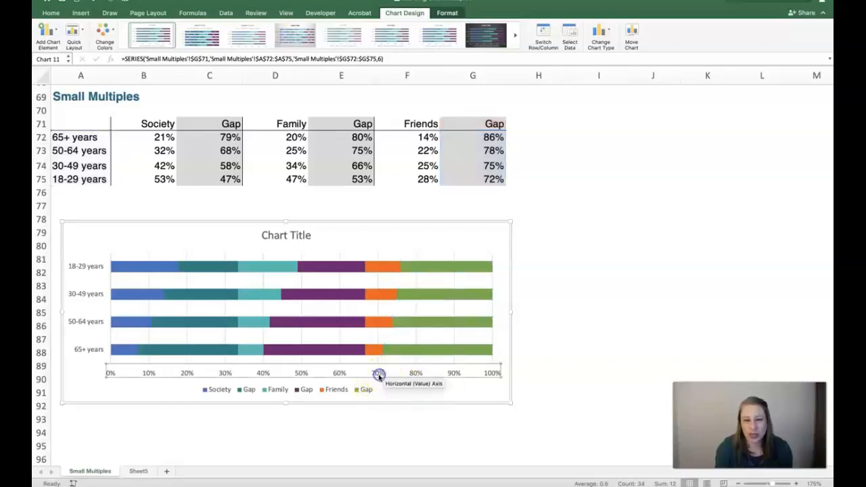
pyautogui.press('Delete')
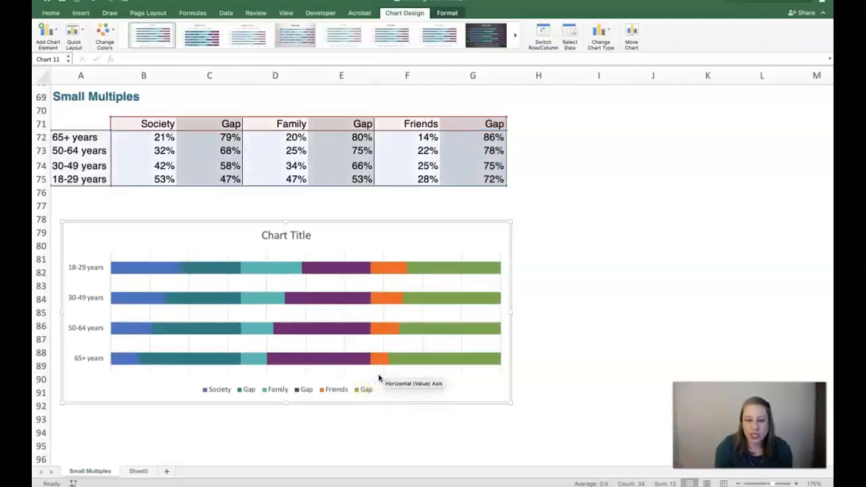
pyautogui.click(385, 374)
pyautogui.click(385, 374)
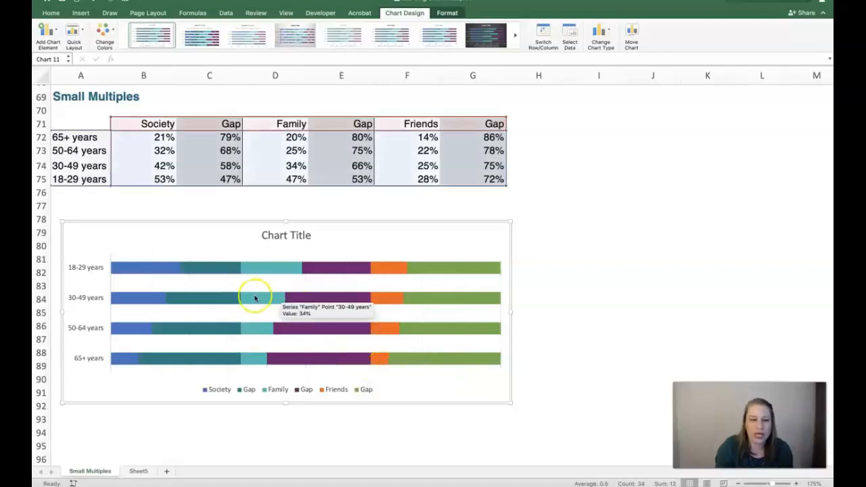
# Set the gap width of the Society series to 50% so all bars become thicker, and close the series formatting
pyautogui.rightClick(149, 270)
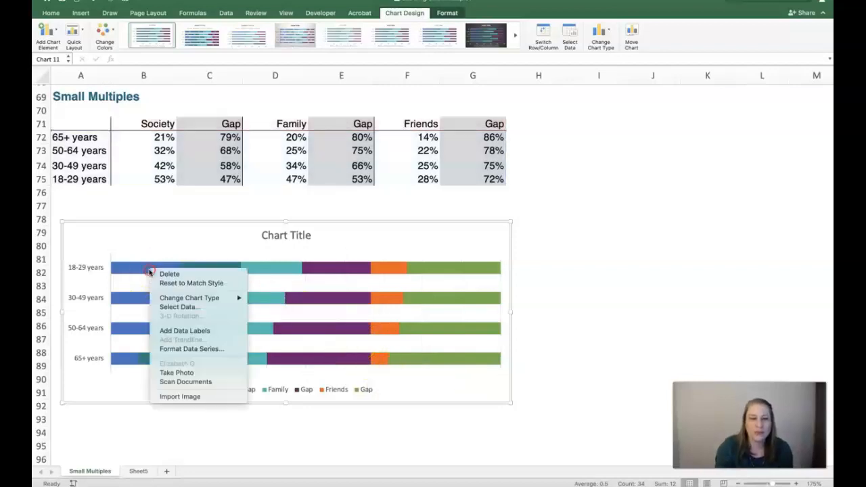
pyautogui.click(185, 350)
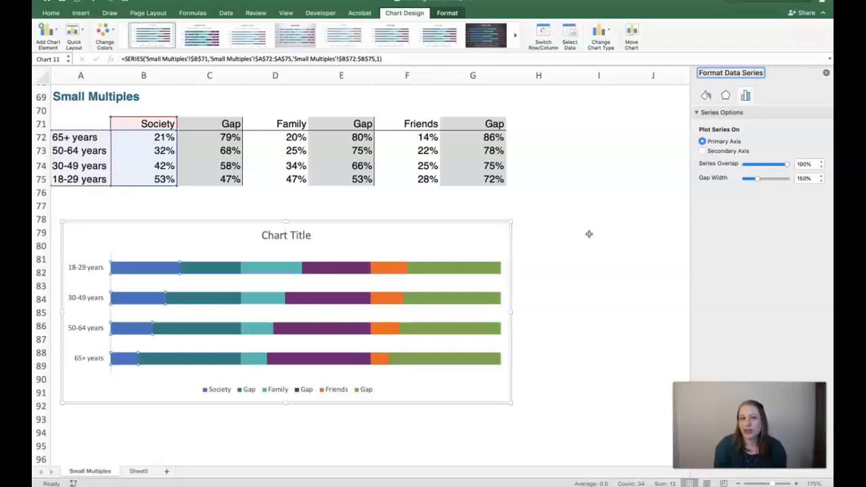
pyautogui.rightClick(156, 273)
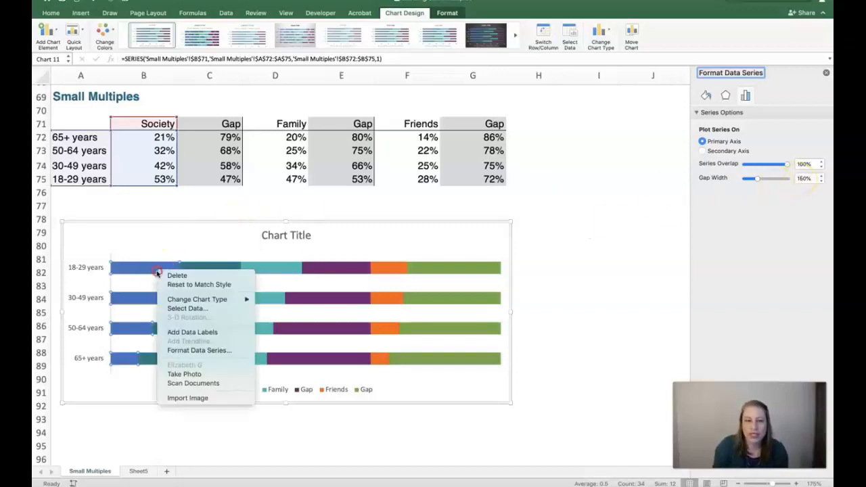
pyautogui.click(212, 350)
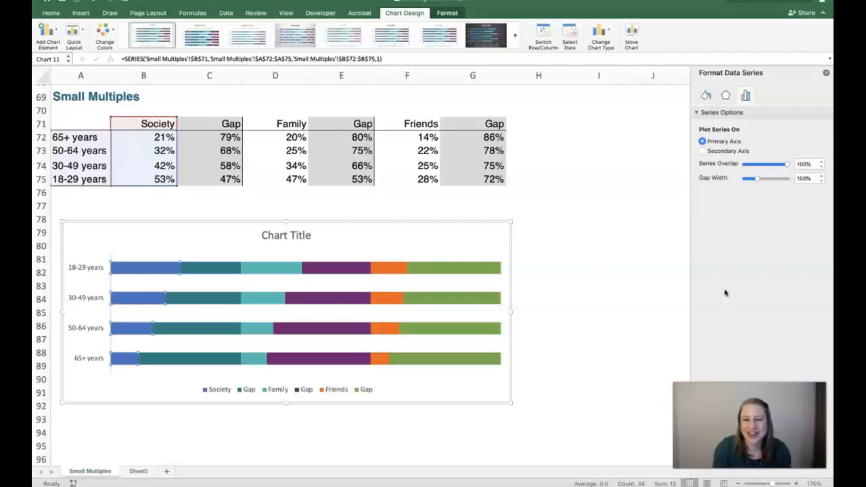
pyautogui.click(814, 179)
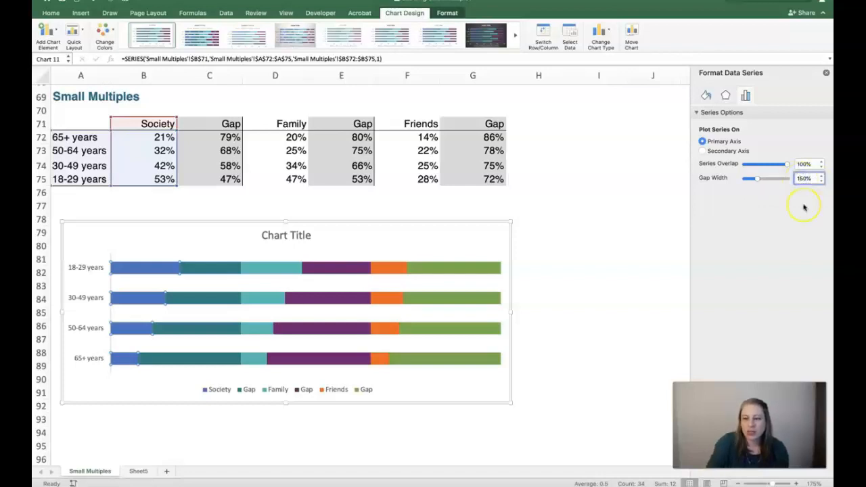
pyautogui.click(804, 207)
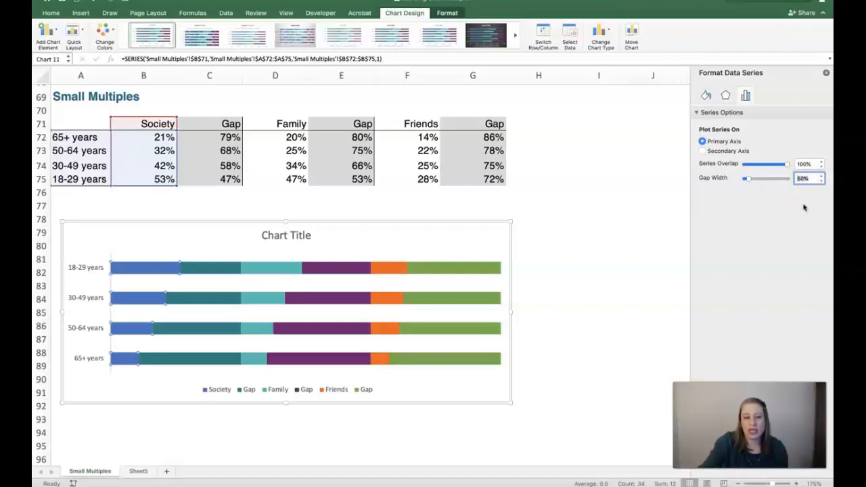
pyautogui.click(825, 74)
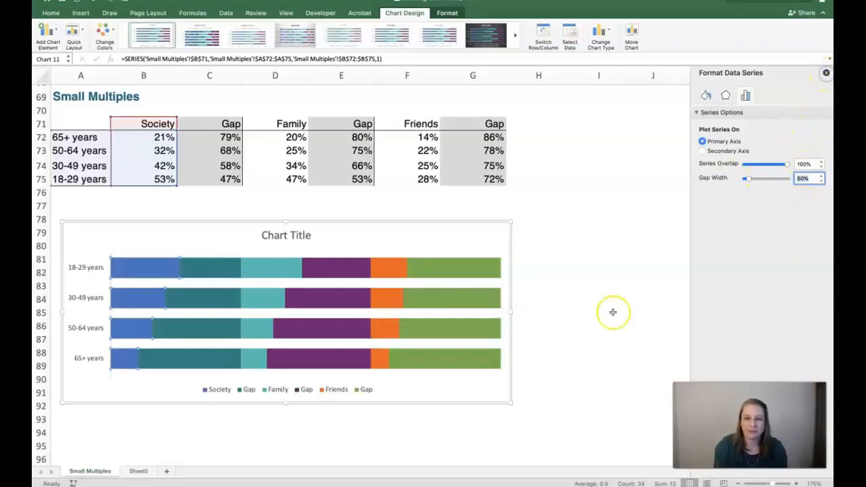
pyautogui.click(572, 342)
pyautogui.scroll(-1, 498, 353)
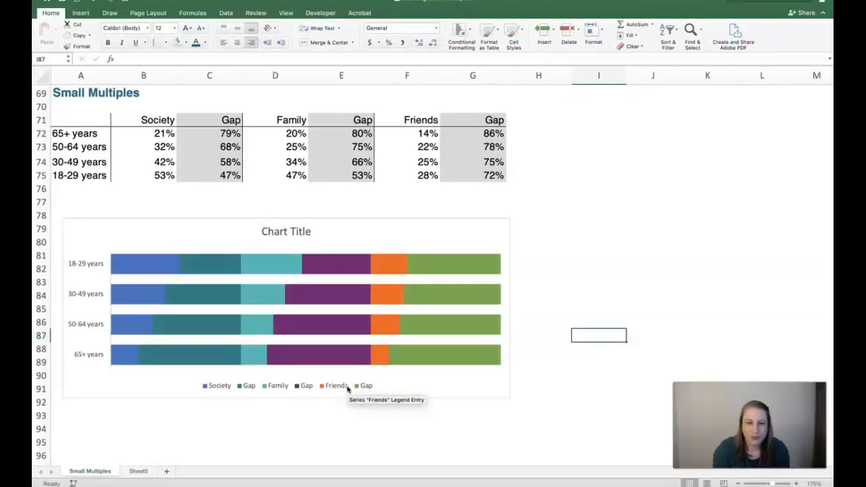
# Remove the fill from the 18-29 years bar of the Gap series beside Society, and apply the same to the whole series
pyautogui.click(217, 268)
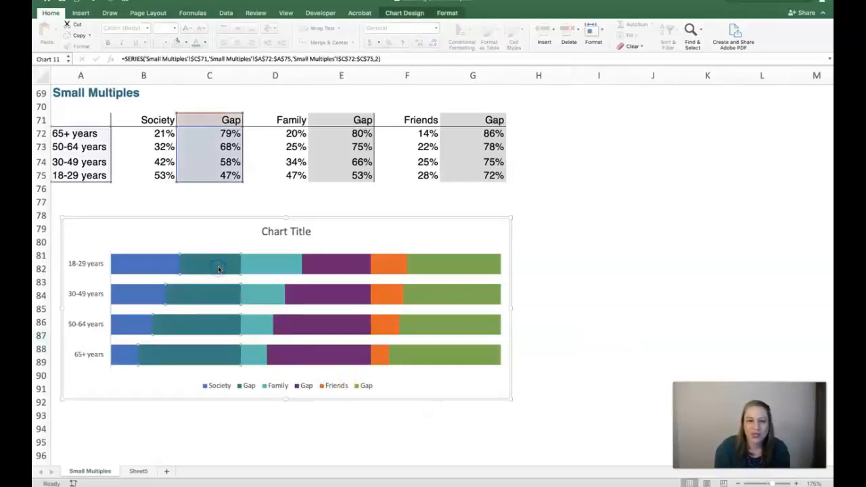
pyautogui.moveTo(216, 274)
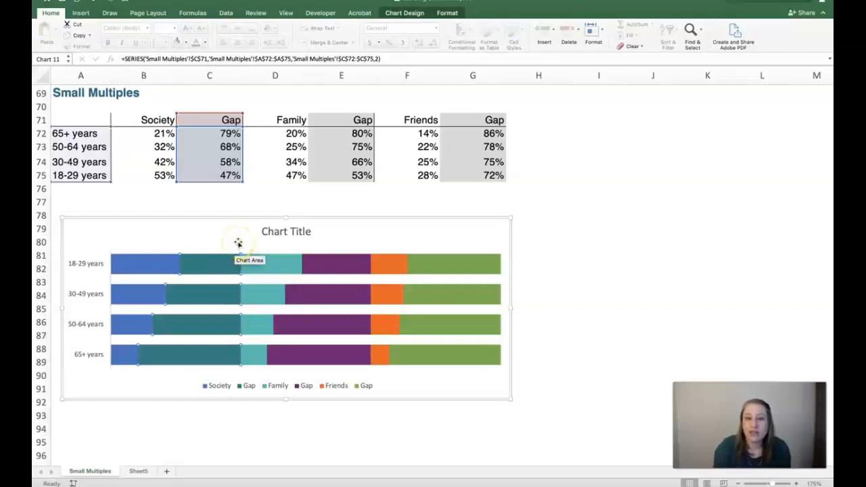
pyautogui.click(215, 269)
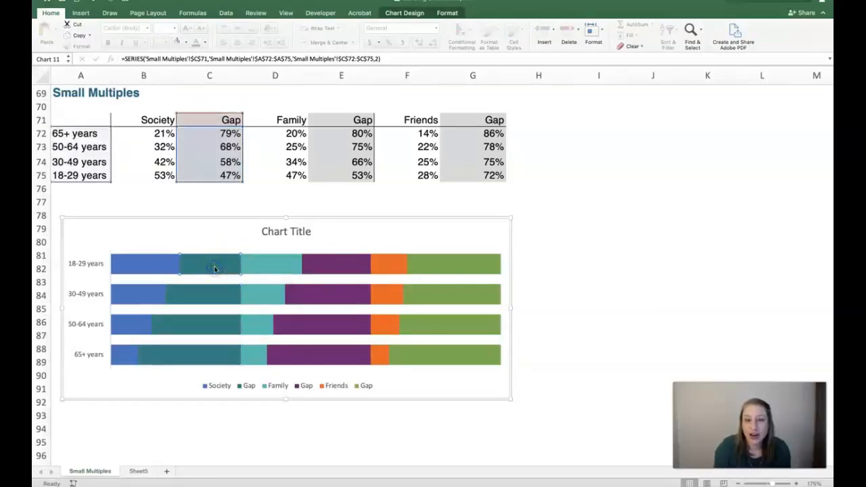
pyautogui.click(450, 14)
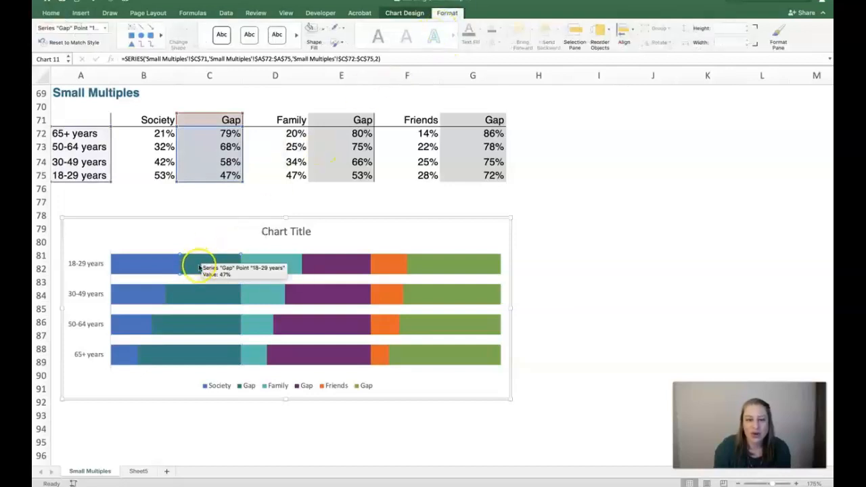
pyautogui.click(313, 30)
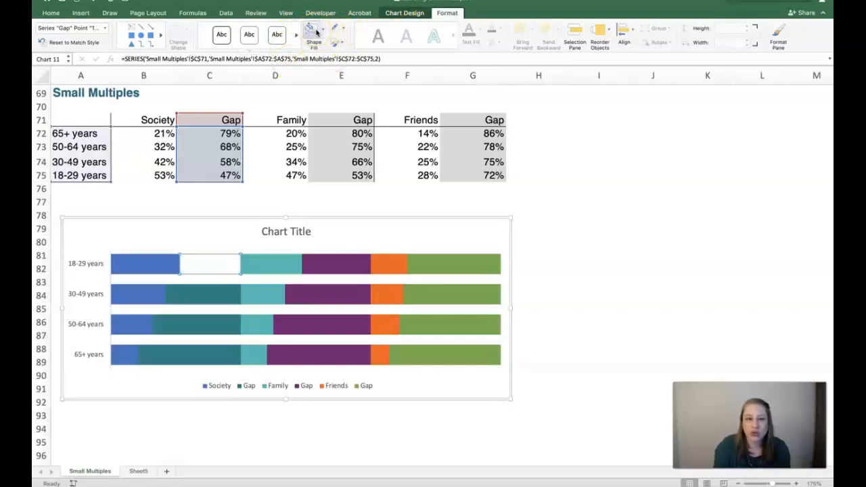
pyautogui.click(322, 31)
pyautogui.click(330, 62)
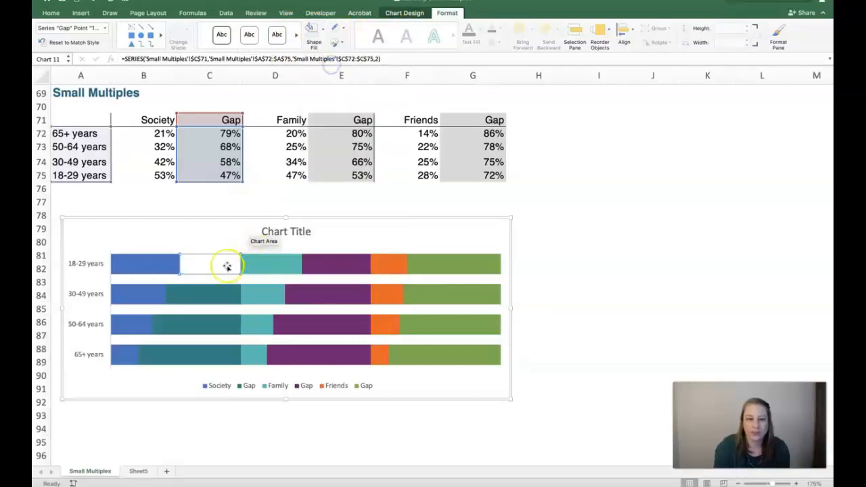
pyautogui.click(202, 295)
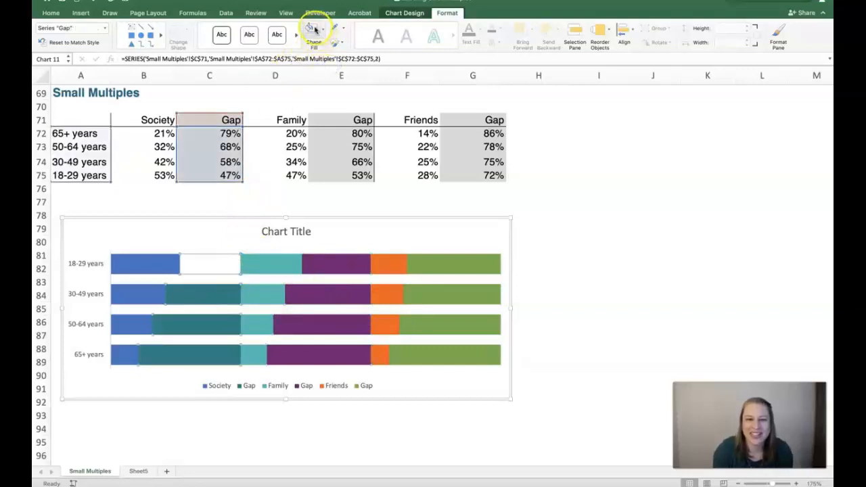
pyautogui.click(313, 28)
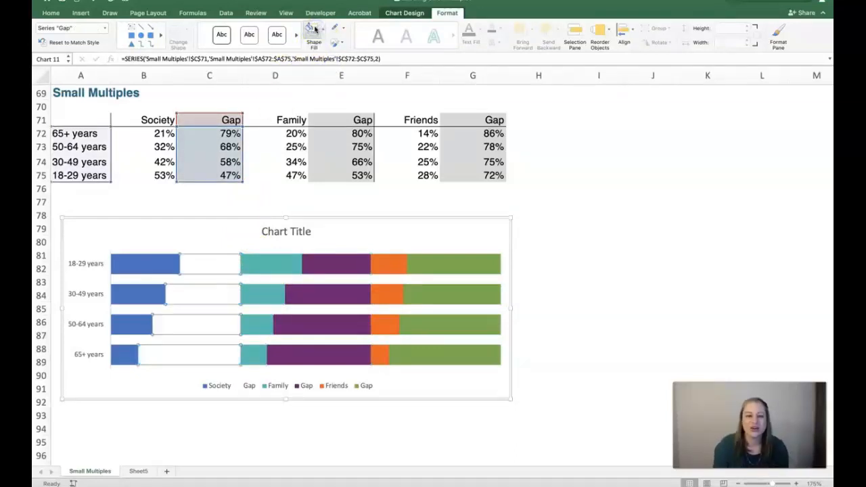
pyautogui.click(293, 427)
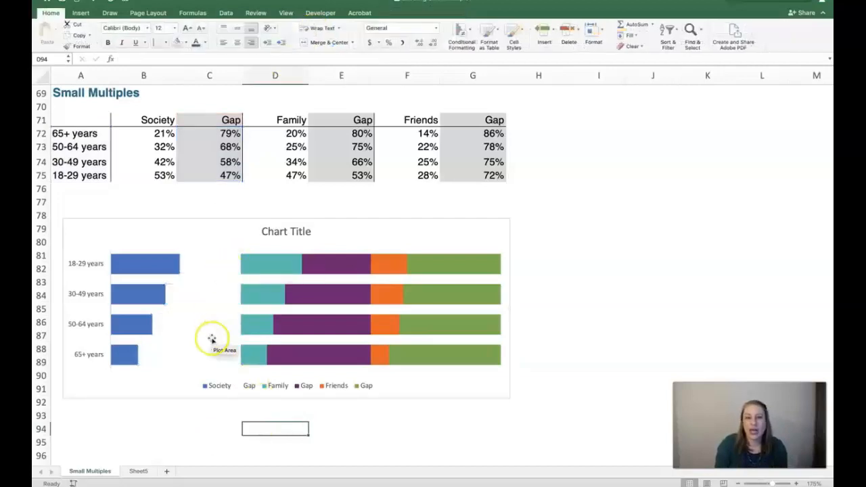
# Remove the fill from the Gap series beside Family and from the Gap series beside Friends
pyautogui.click(337, 270)
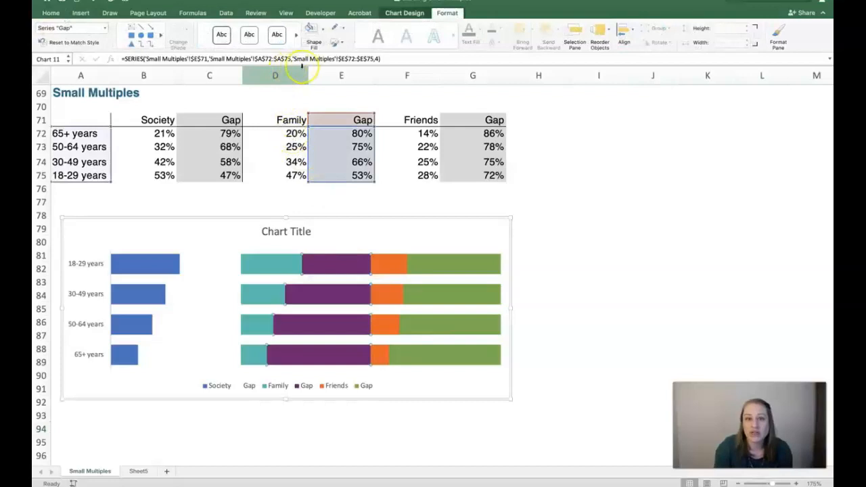
pyautogui.click(310, 30)
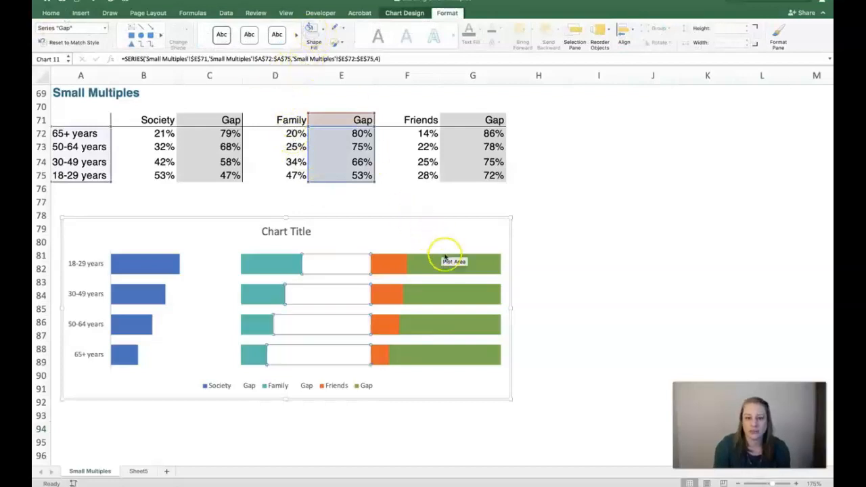
pyautogui.click(446, 258)
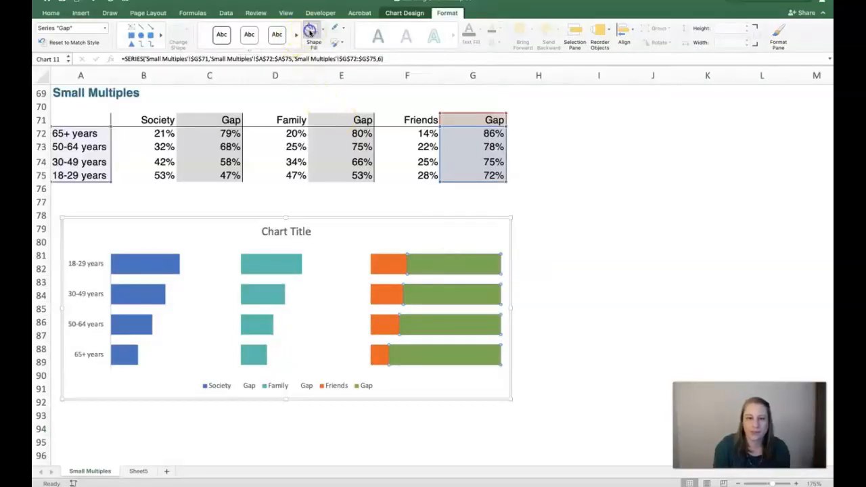
pyautogui.click(309, 31)
pyautogui.click(564, 389)
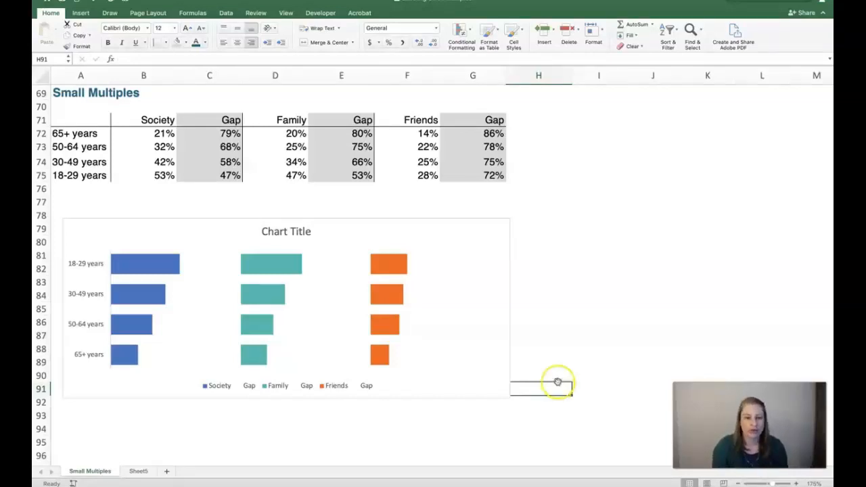
# Lower the plot area's upper edge to leave space beneath the chart title, and add data labels to the Society series
pyautogui.click(466, 251)
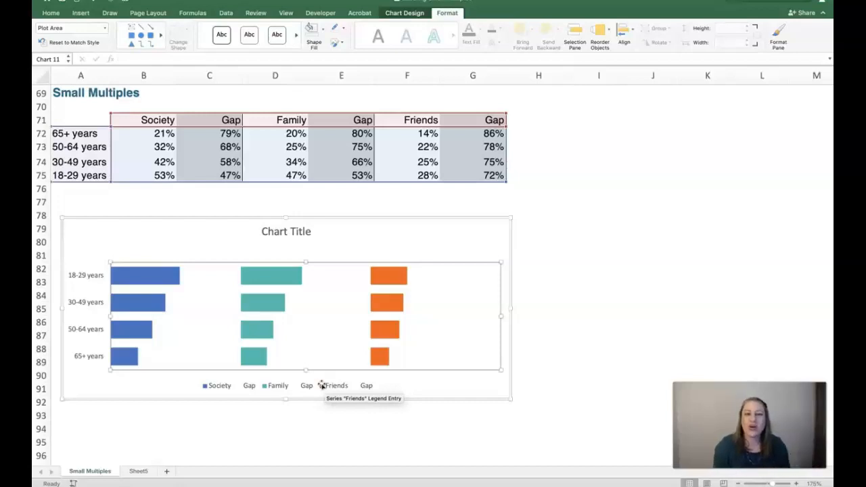
pyautogui.rightClick(161, 279)
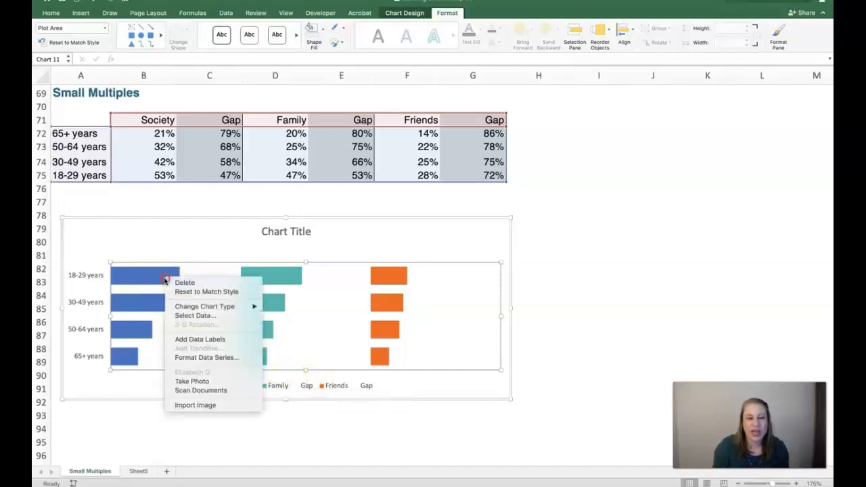
pyautogui.click(155, 276)
pyautogui.click(155, 281)
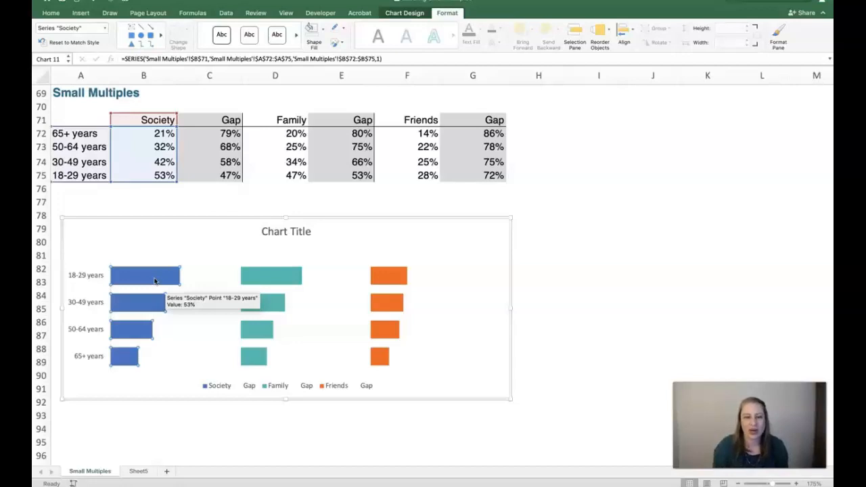
pyautogui.rightClick(154, 280)
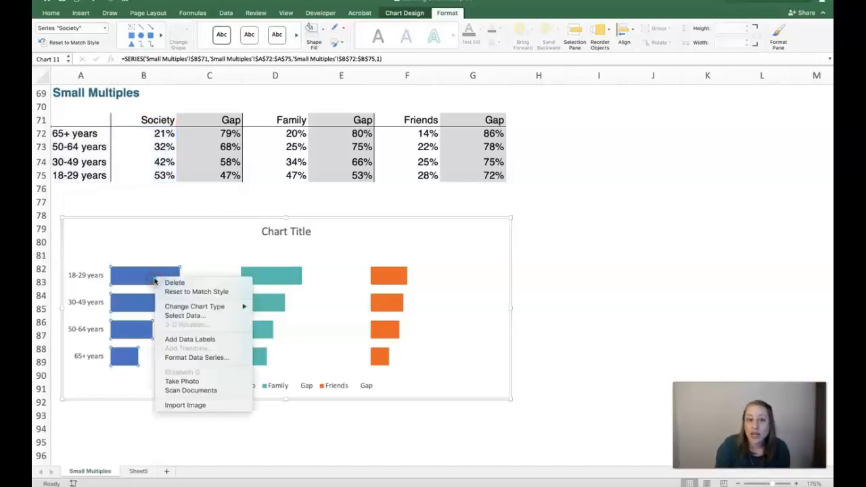
pyautogui.click(198, 340)
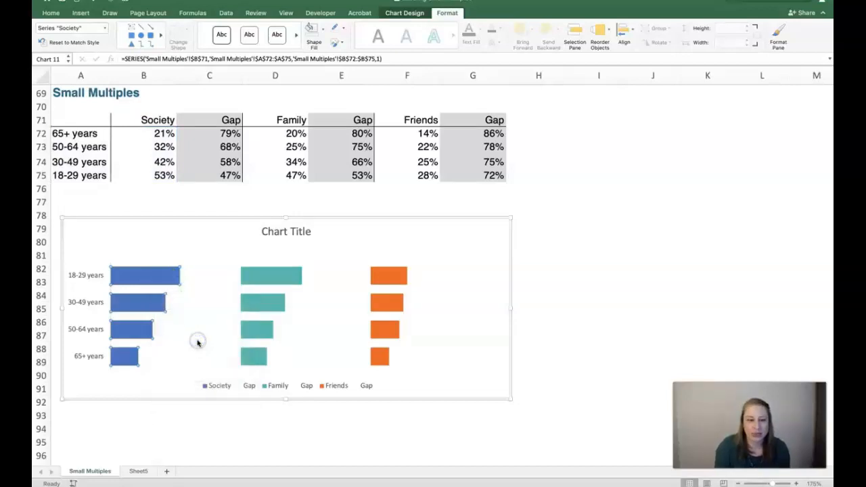
# Format the Society data labels as 12 pt, bold and white
pyautogui.click(150, 276)
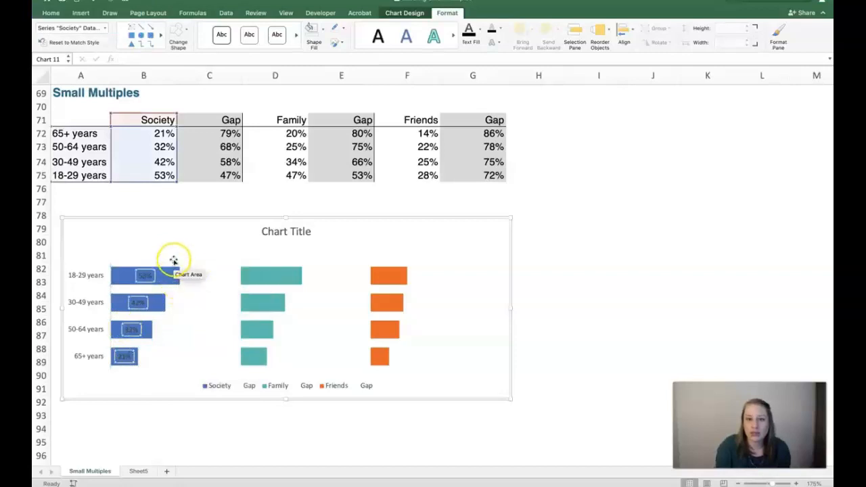
pyautogui.click(52, 13)
pyautogui.click(174, 28)
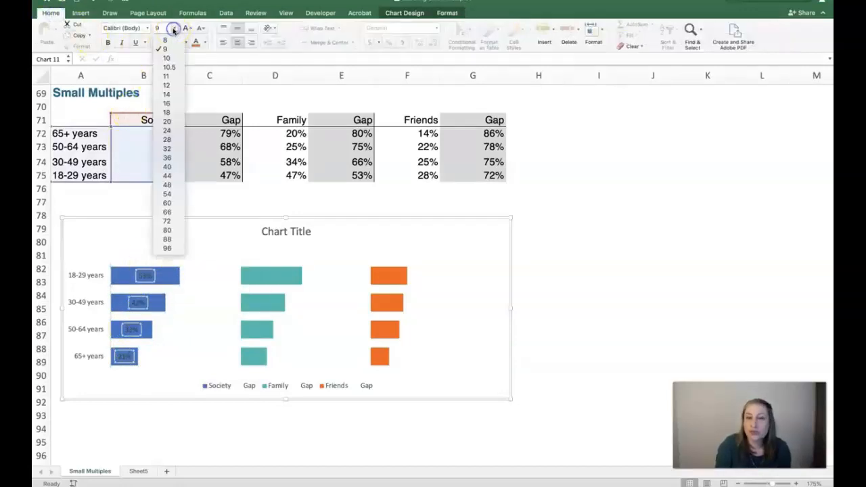
pyautogui.click(167, 85)
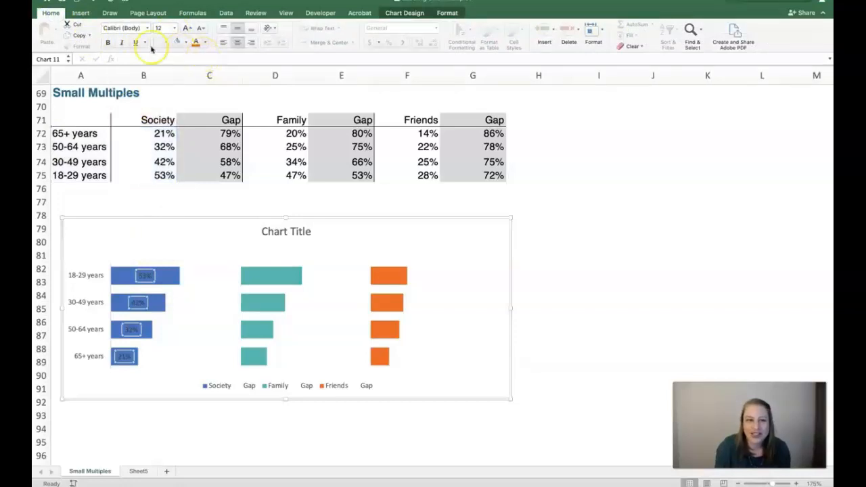
pyautogui.click(108, 42)
pyautogui.click(204, 42)
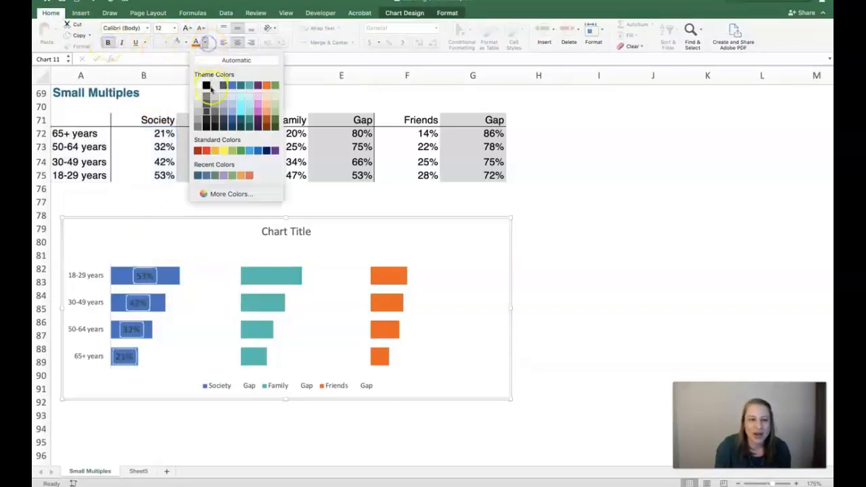
pyautogui.click(199, 85)
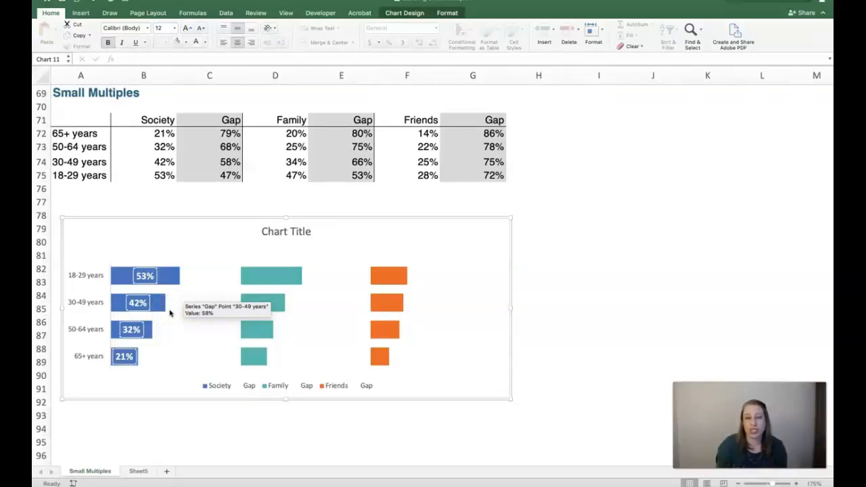
# Try Dark Teal as the Society data labels' font colour, and change it to the theme blue that matches the bars
pyautogui.click(170, 272)
pyautogui.click(203, 43)
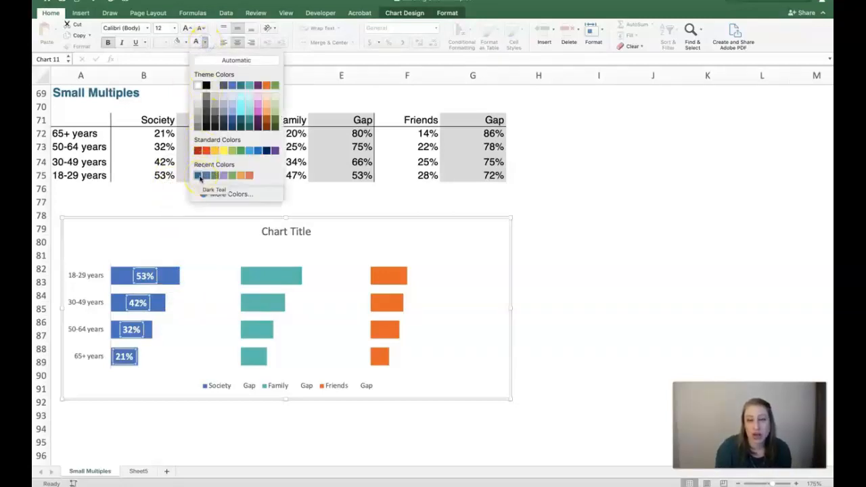
pyautogui.click(199, 176)
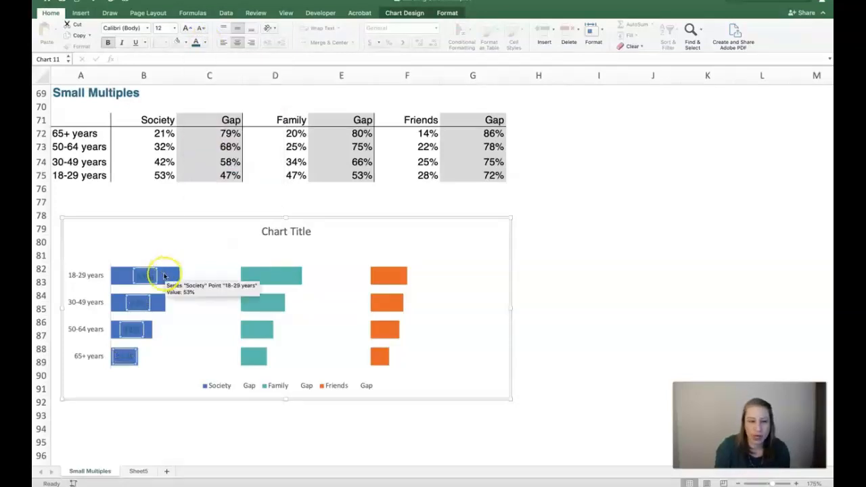
pyautogui.click(205, 43)
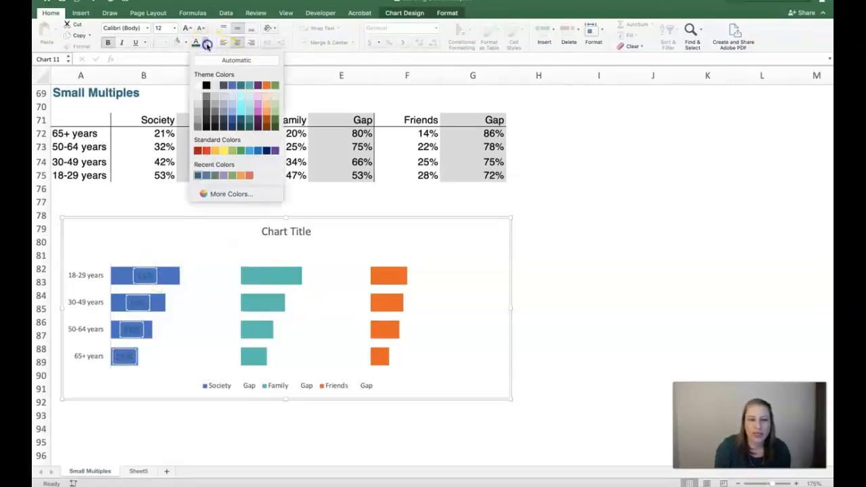
pyautogui.click(232, 88)
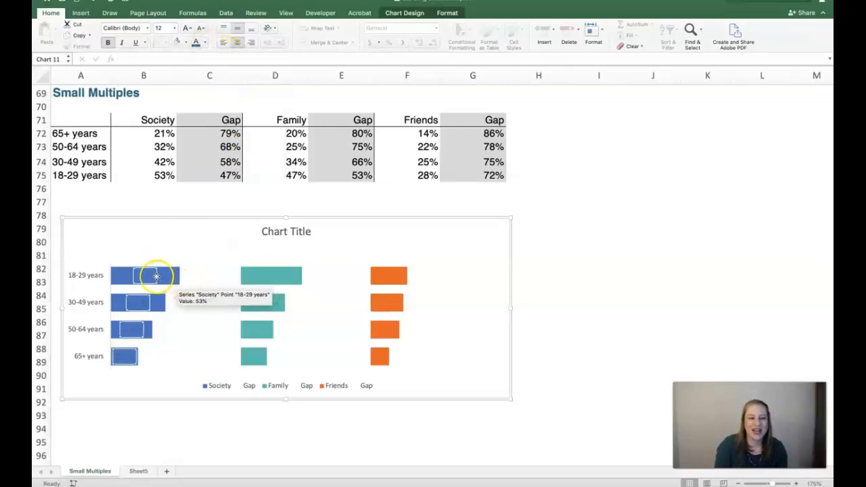
# Move each of the four Society data labels out of its bar to just beyond the bar's end
pyautogui.moveTo(156, 276); pyautogui.dragTo(203, 275)
pyautogui.click(142, 304)
pyautogui.moveTo(144, 305); pyautogui.dragTo(187, 300)
pyautogui.click(130, 331)
pyautogui.moveTo(143, 332); pyautogui.dragTo(175, 333)
pyautogui.click(126, 356)
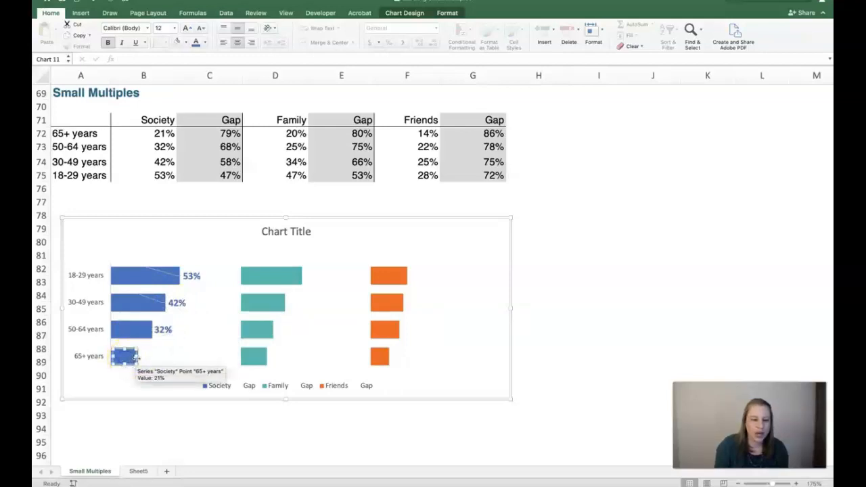
pyautogui.moveTo(138, 358); pyautogui.dragTo(160, 358)
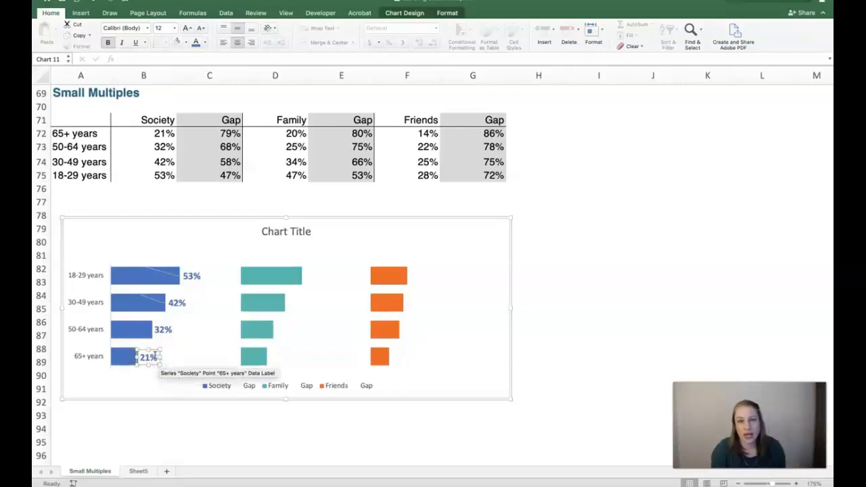
# Remove the leader lines that connect the Society data labels to their bars
pyautogui.click(177, 279)
pyautogui.click(175, 278)
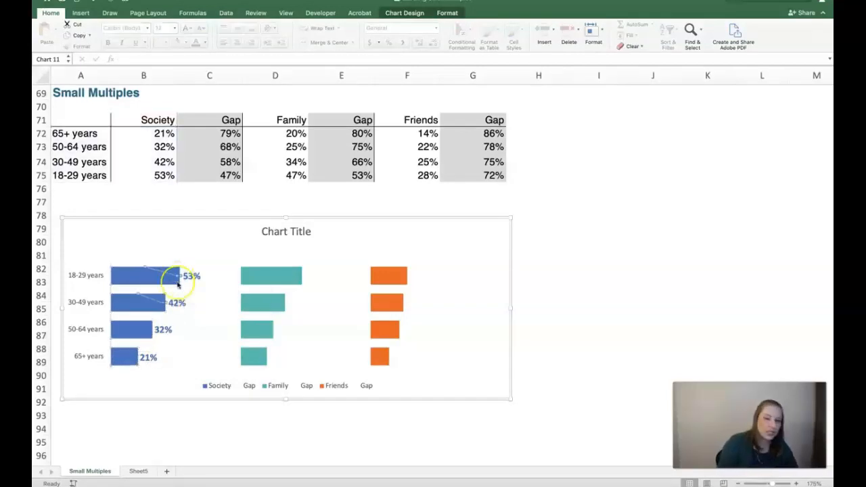
pyautogui.click(177, 329)
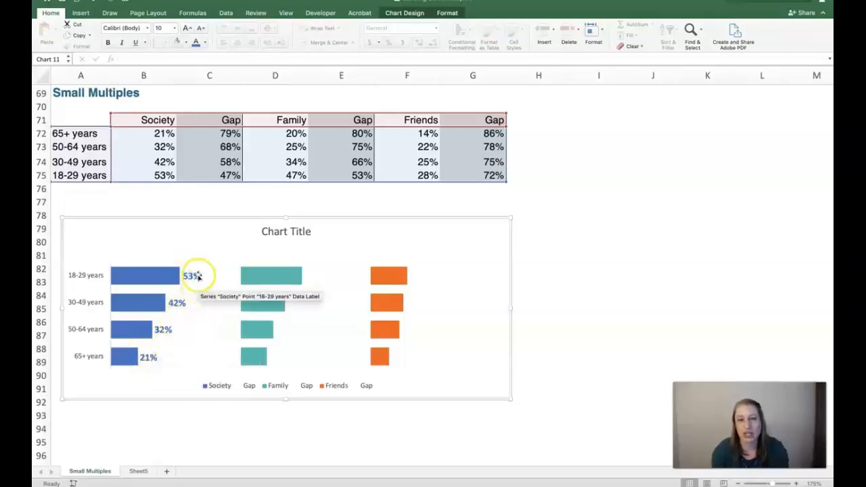
# Add data labels to the invisible Gap series beside Family
pyautogui.click(321, 280)
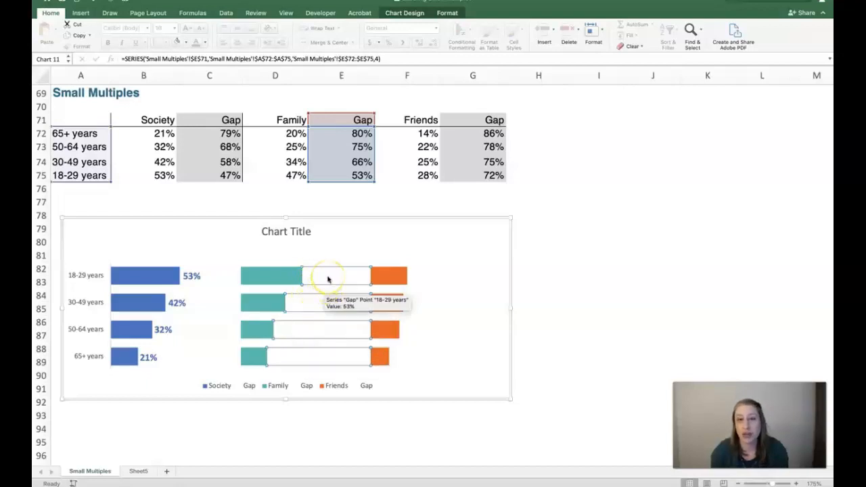
pyautogui.rightClick(327, 278)
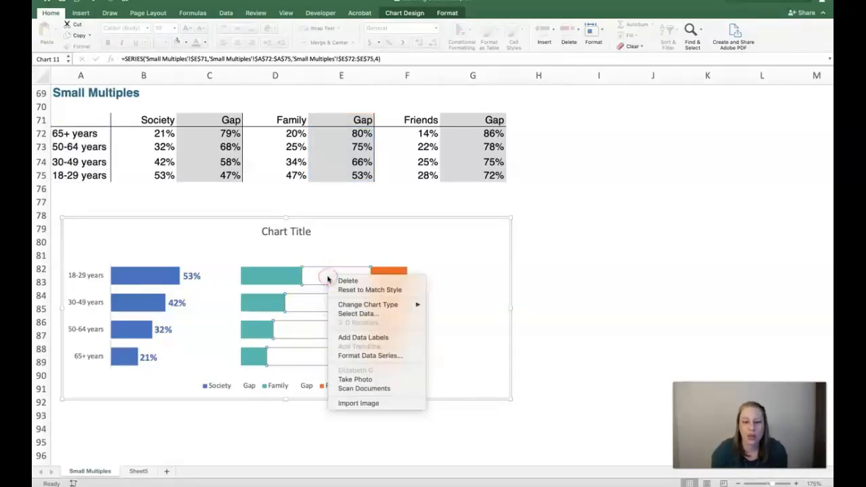
pyautogui.click(350, 337)
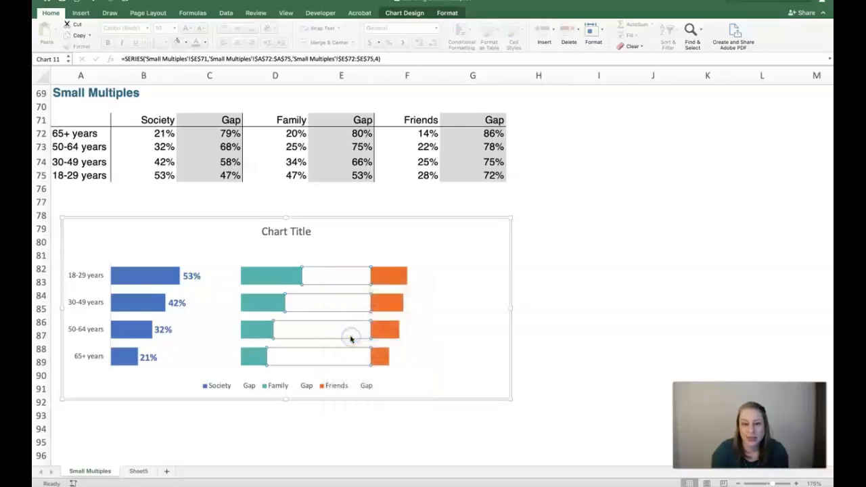
# Format the data labels of the Gap series beside Family as 12 pt, bold and theme teal matching the Family bars
pyautogui.click(337, 276)
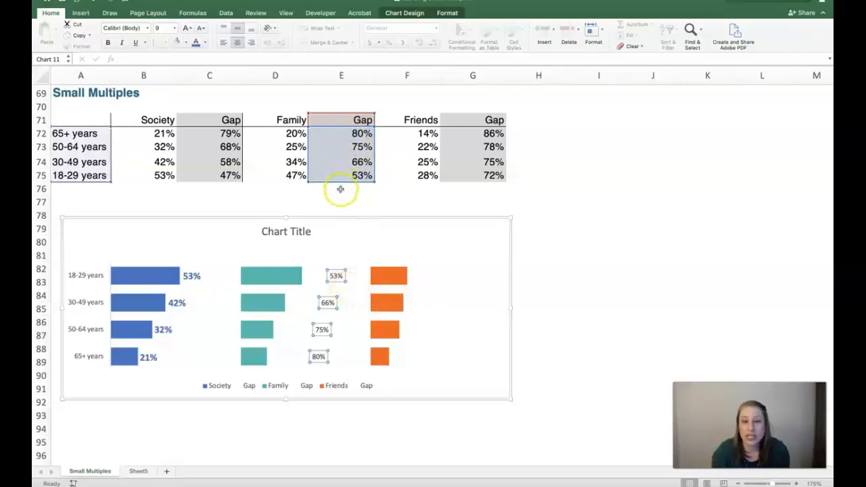
pyautogui.click(174, 28)
pyautogui.click(175, 85)
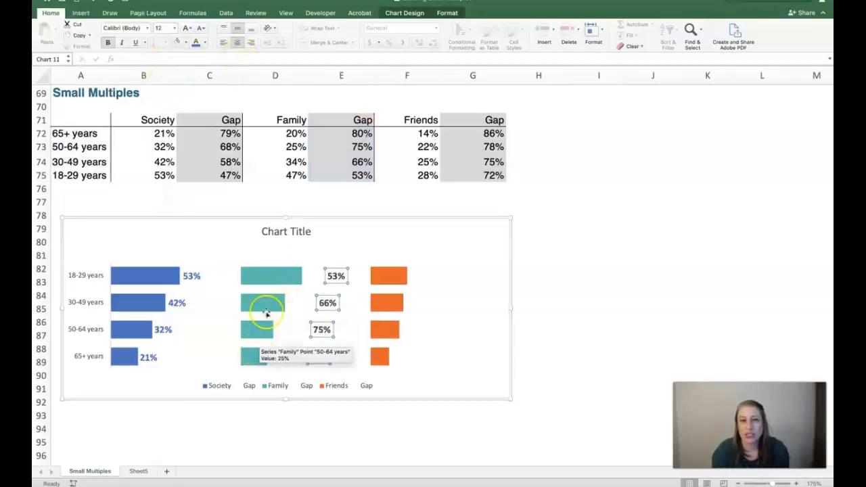
pyautogui.click(206, 44)
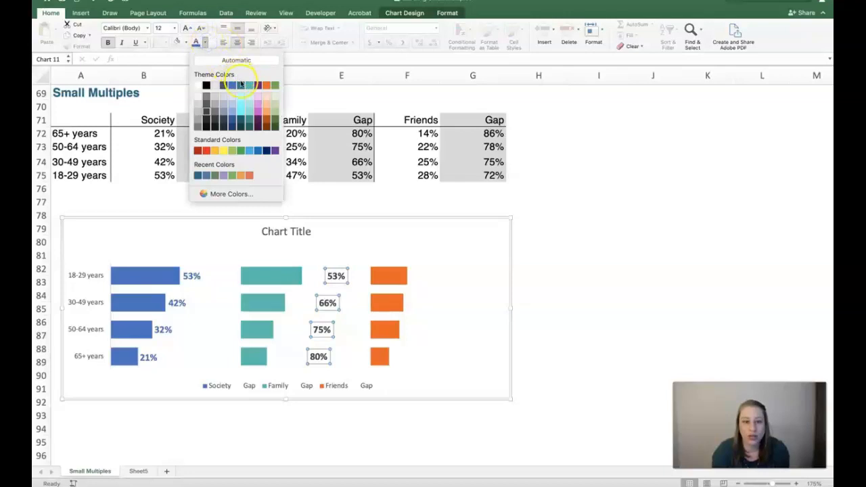
pyautogui.click(247, 88)
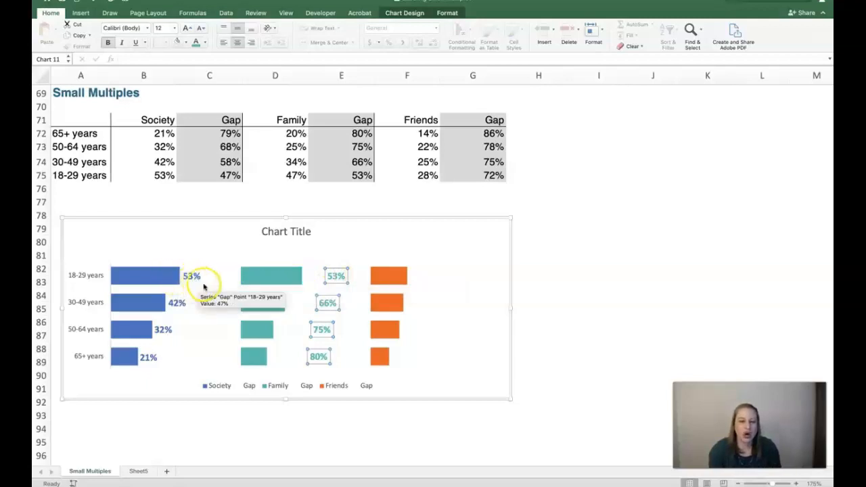
# Set the Society data labels' position to Inside End and their font colour to white
pyautogui.click(159, 277)
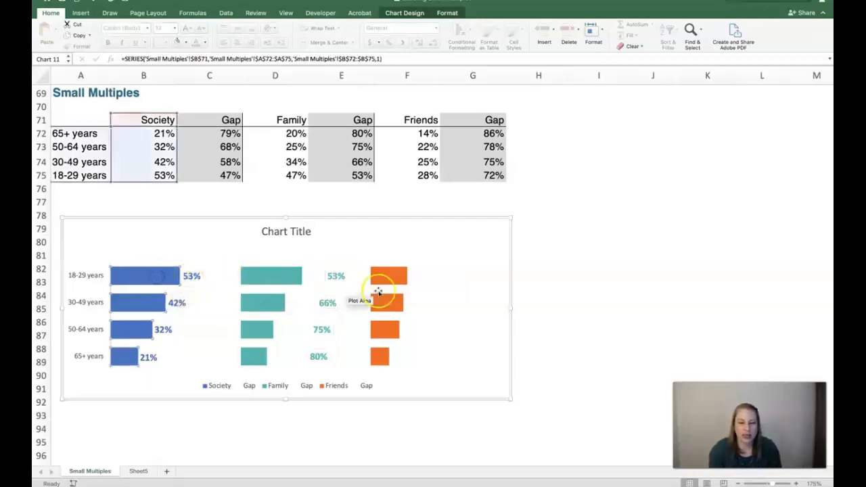
pyautogui.click(190, 276)
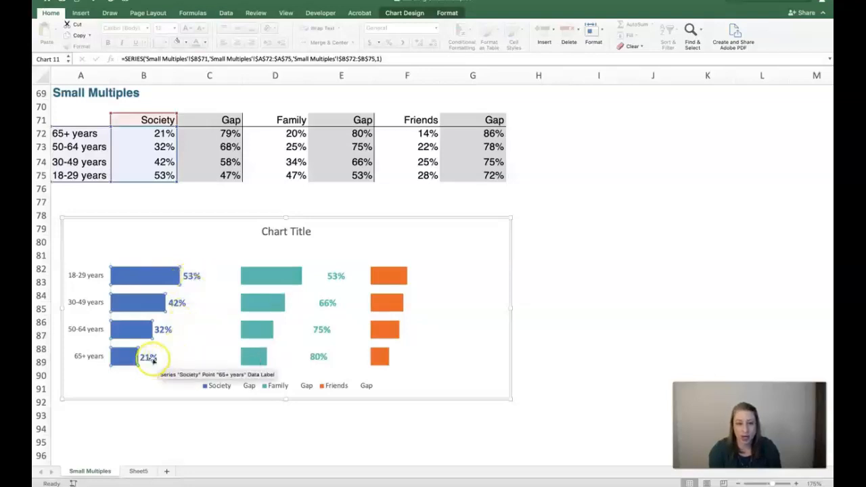
pyautogui.click(195, 277)
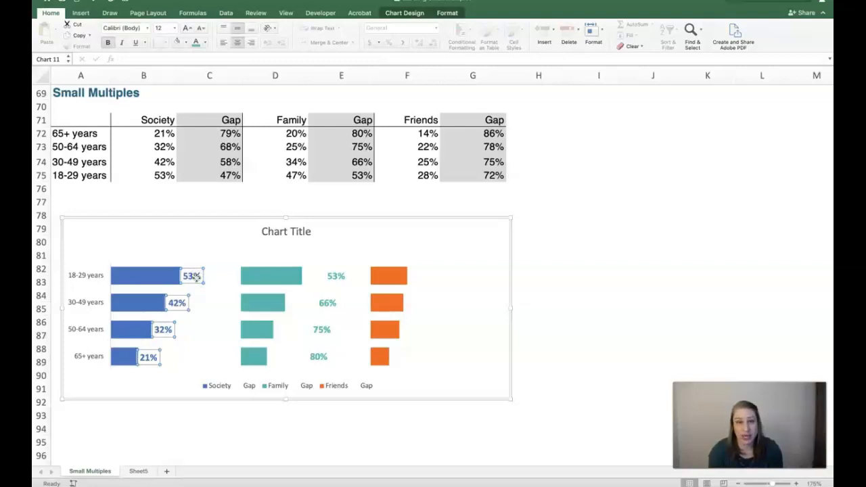
pyautogui.rightClick(195, 277)
pyautogui.click(234, 369)
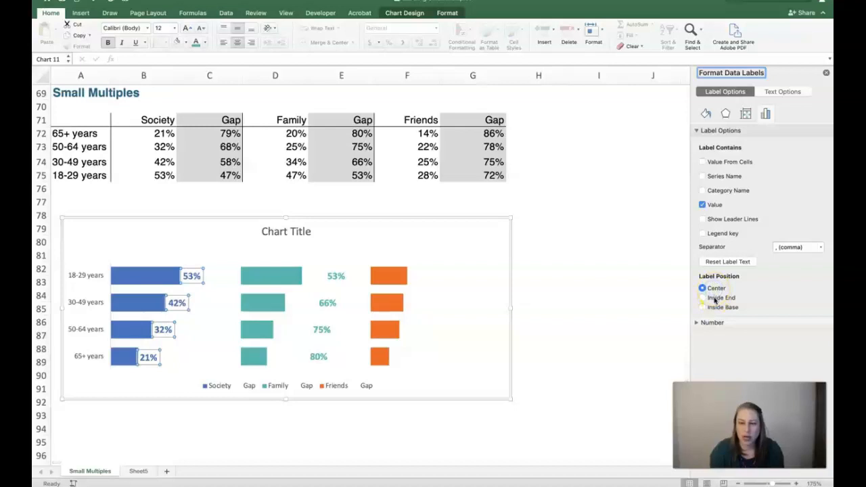
pyautogui.click(714, 298)
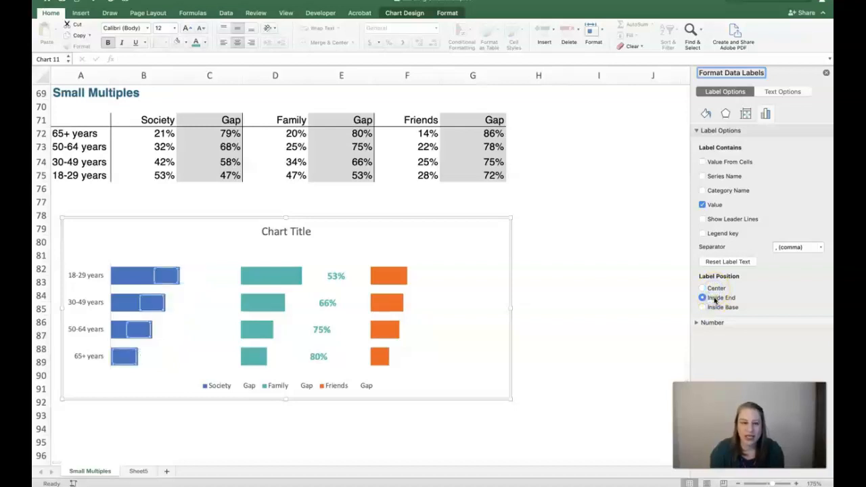
pyautogui.click(206, 42)
pyautogui.click(198, 86)
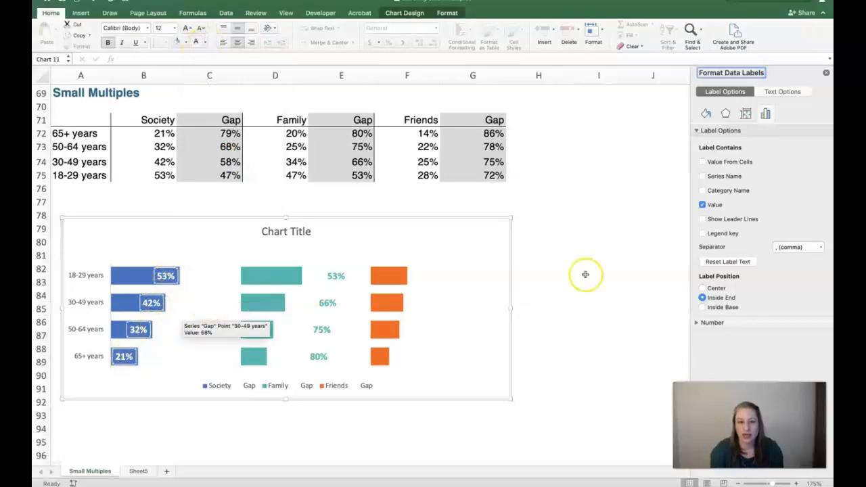
# Compare the Inside Base, Center and Inside End positions for the Society data labels, settle on Center, and close the formatting pane
pyautogui.click(730, 307)
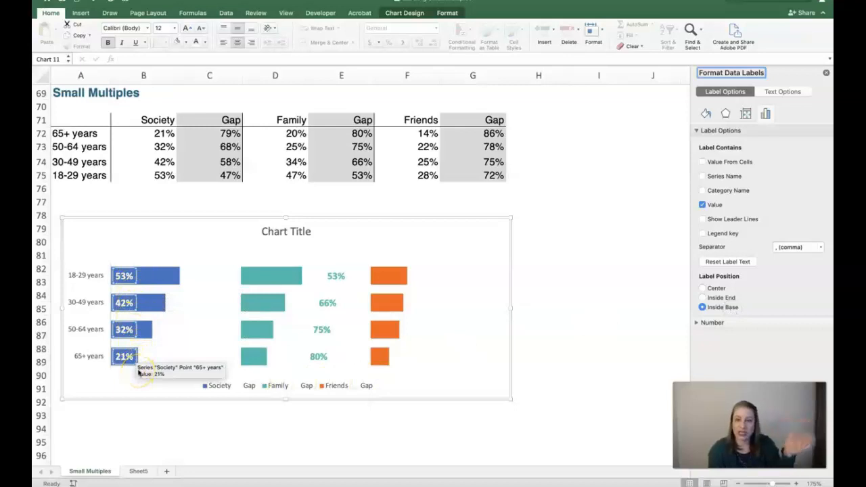
pyautogui.click(716, 288)
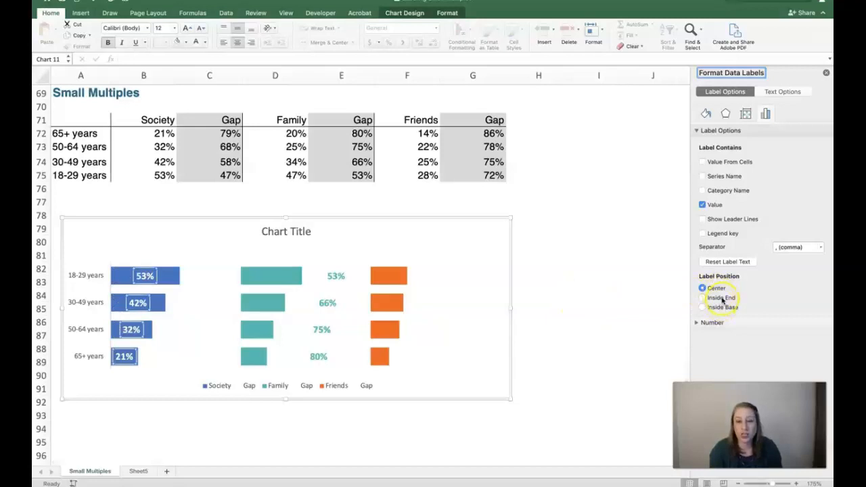
pyautogui.click(721, 298)
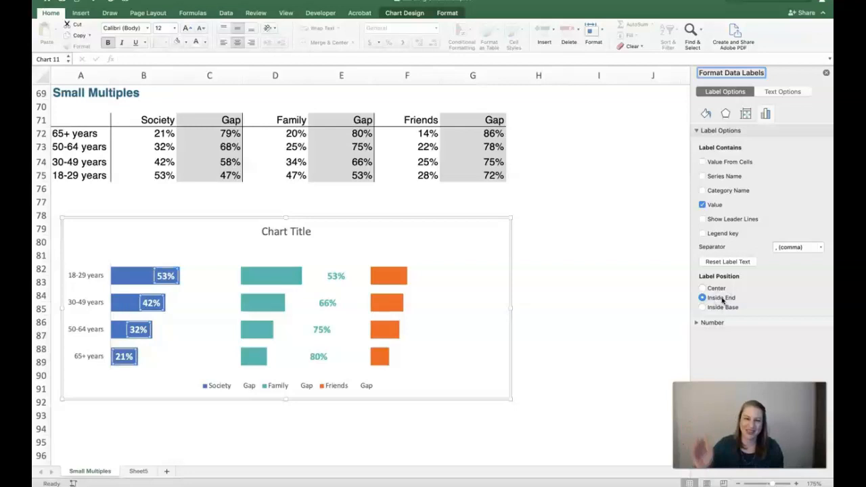
pyautogui.click(716, 307)
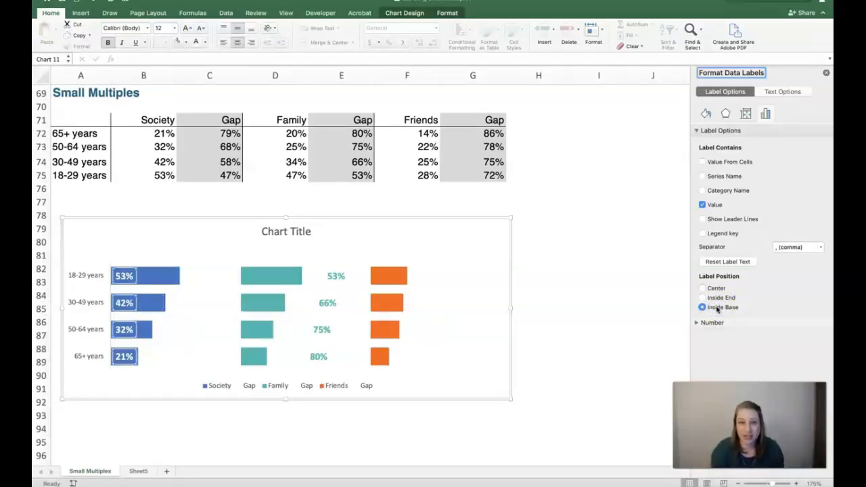
pyautogui.click(717, 289)
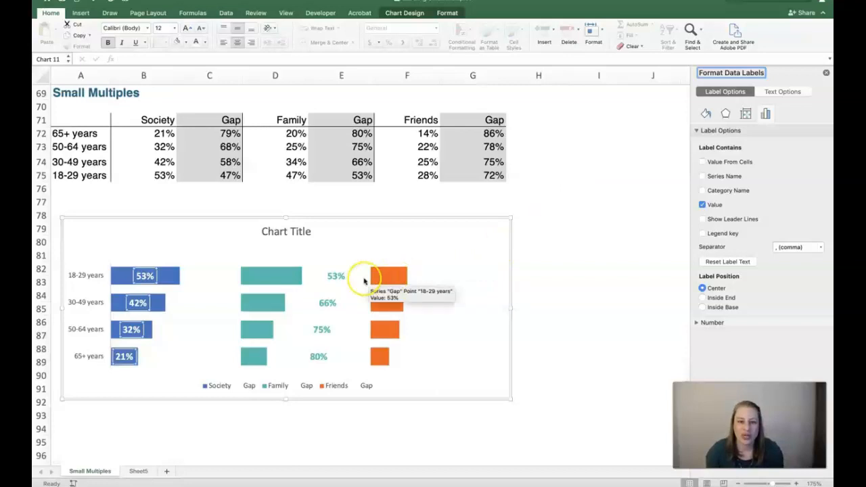
pyautogui.click(826, 74)
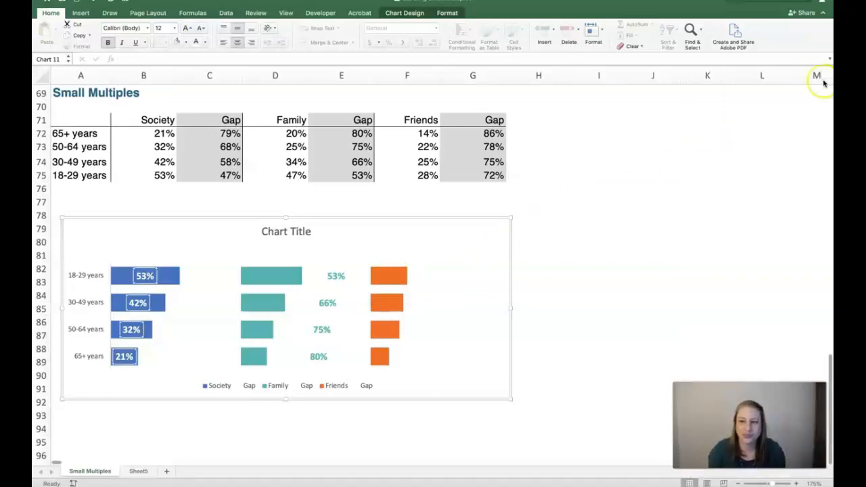
# Delete the teal data labels from the Gap series beside Family and add fresh data labels to that series
pyautogui.click(336, 274)
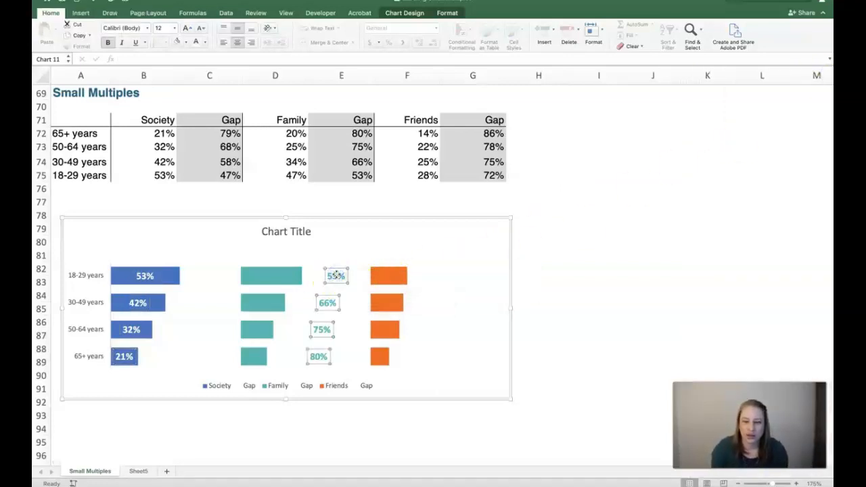
pyautogui.press('Delete')
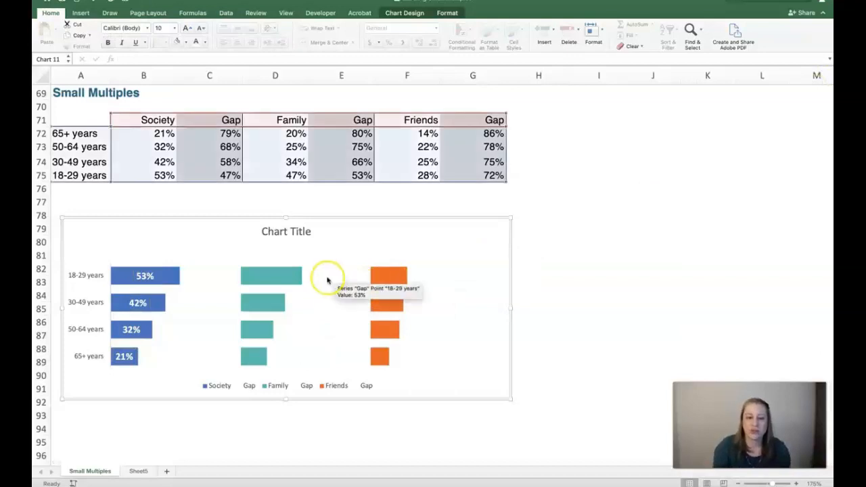
pyautogui.click(327, 278)
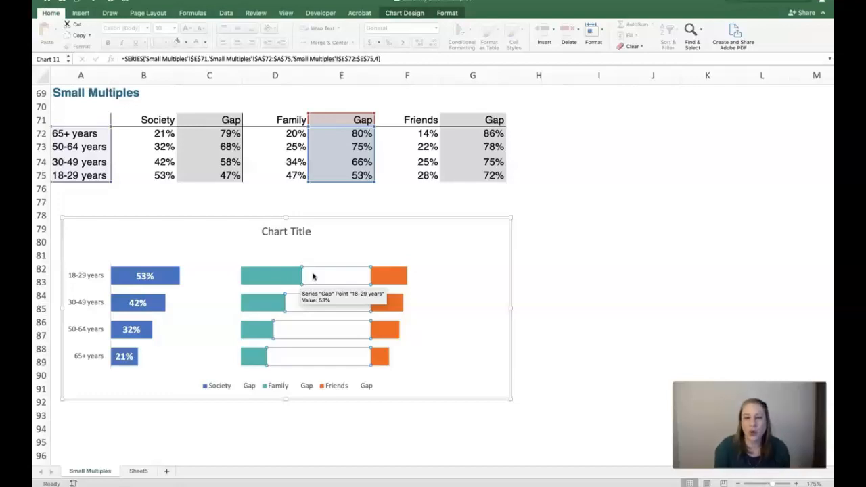
pyautogui.rightClick(313, 274)
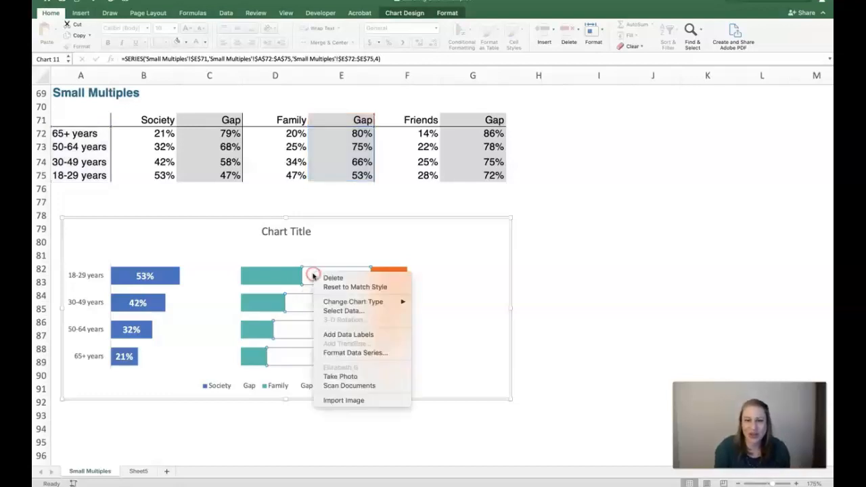
pyautogui.click(343, 334)
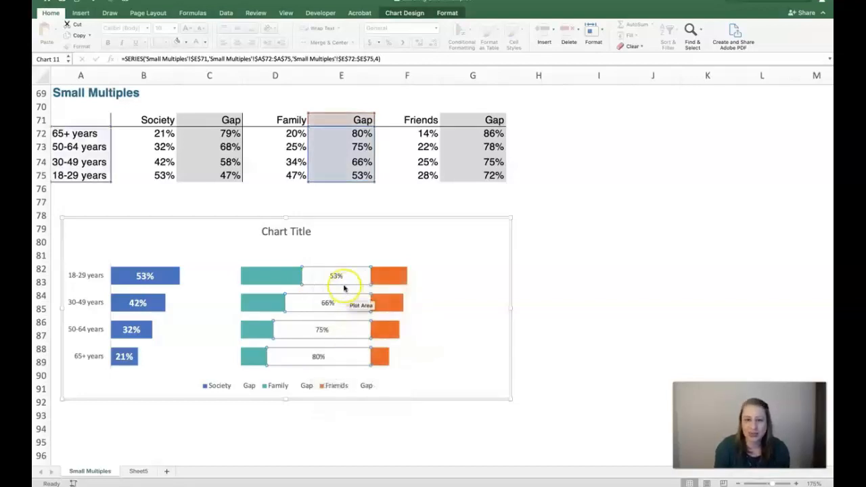
# Make the new Gap labels beside Family 12 pt and bold, in the theme teal of the Family bars
pyautogui.click(336, 276)
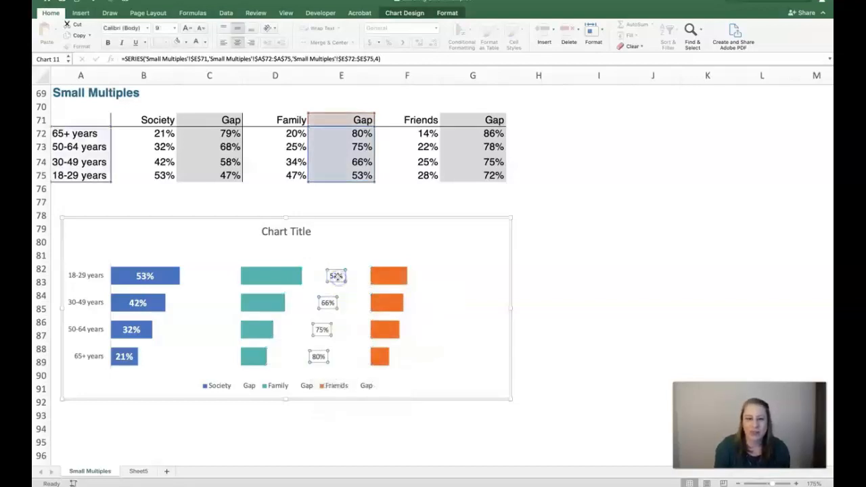
pyautogui.click(174, 27)
pyautogui.click(174, 86)
pyautogui.click(108, 42)
pyautogui.click(204, 43)
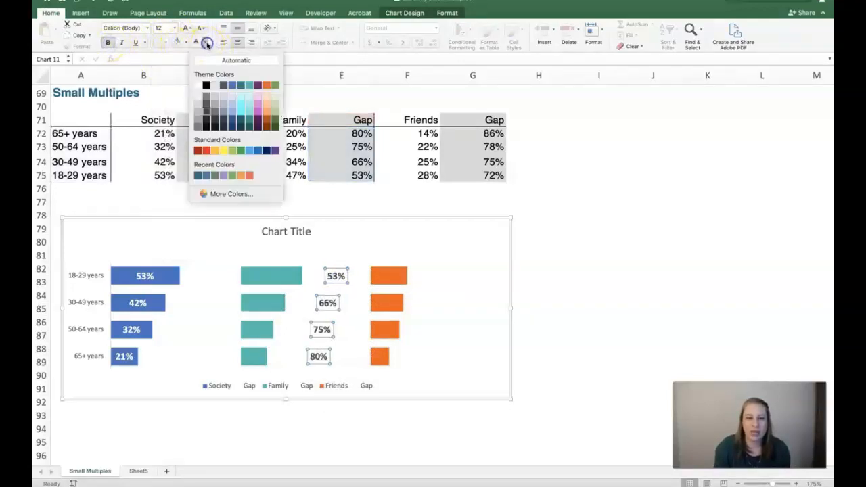
pyautogui.click(245, 86)
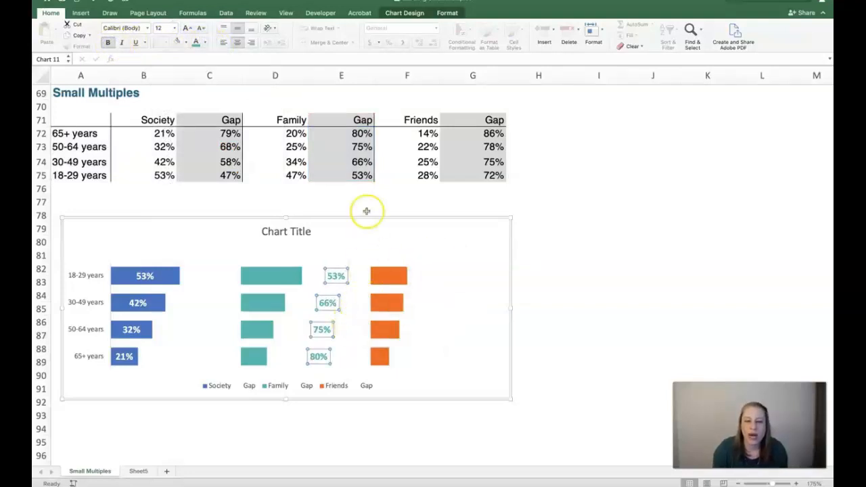
# Open the formatting options of the Gap data labels beside Family and turn off Value as label content
pyautogui.rightClick(345, 273)
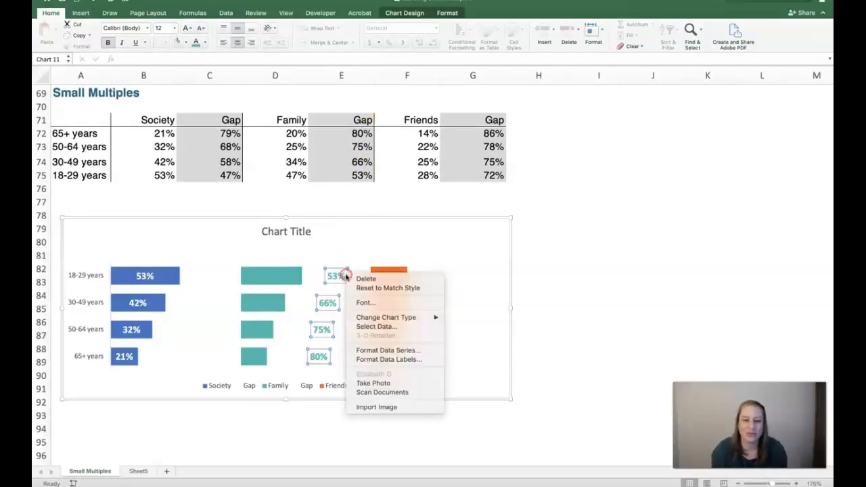
pyautogui.click(389, 361)
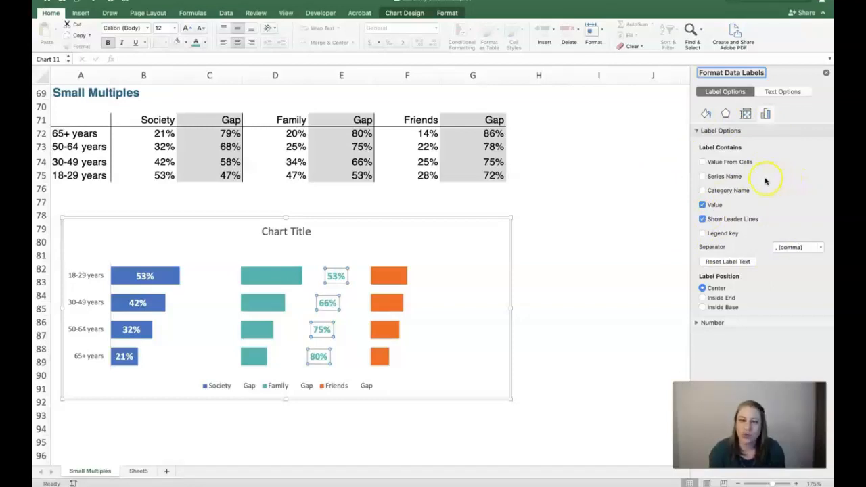
pyautogui.click(707, 207)
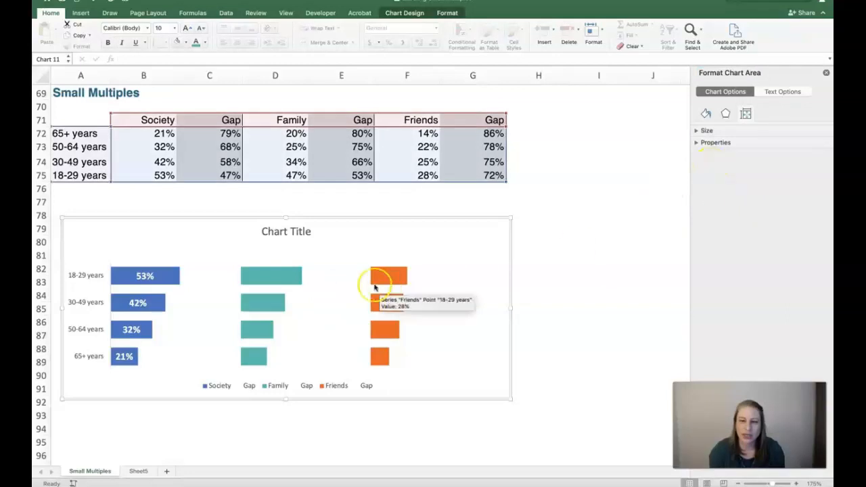
# Add data labels to the Gap series beside Family again and turn off their leader lines
pyautogui.rightClick(328, 277)
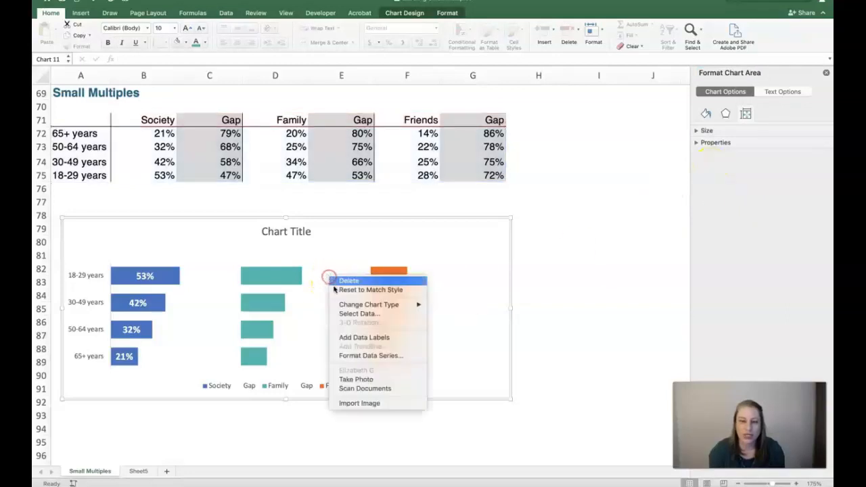
pyautogui.click(358, 338)
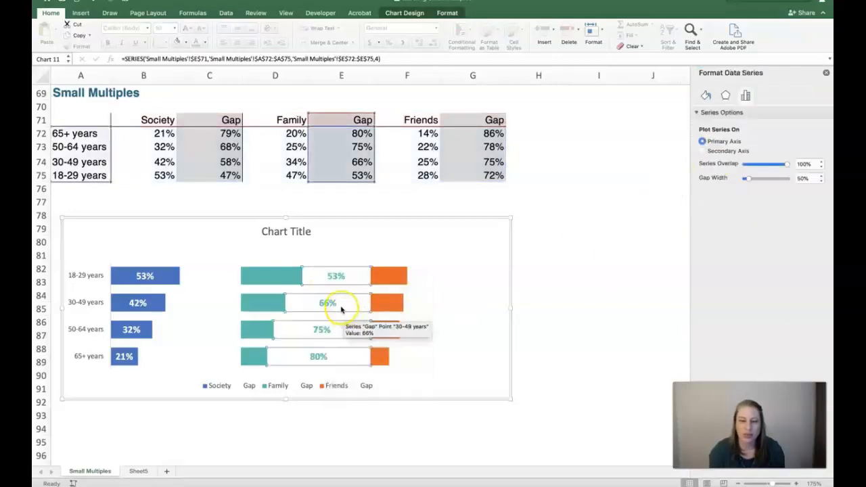
pyautogui.rightClick(334, 283)
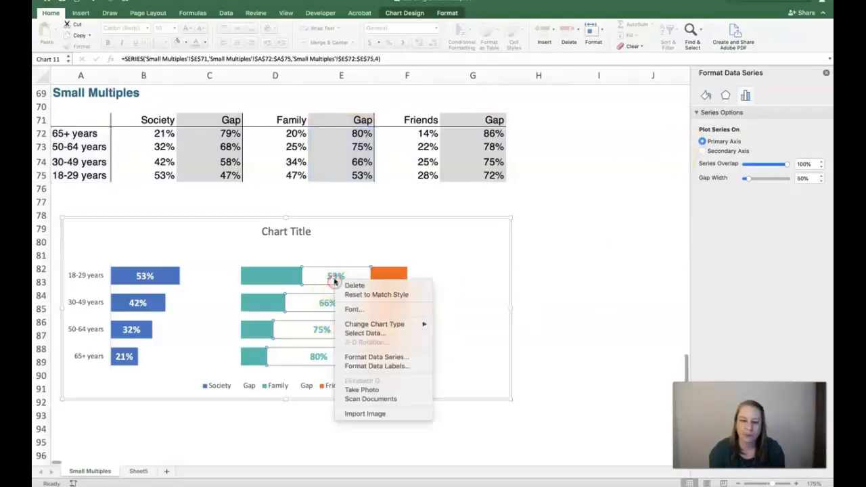
pyautogui.click(359, 366)
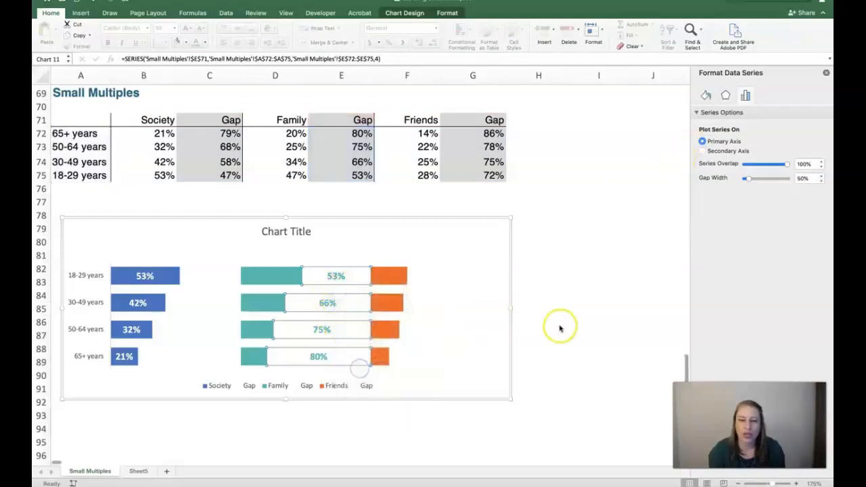
pyautogui.click(718, 219)
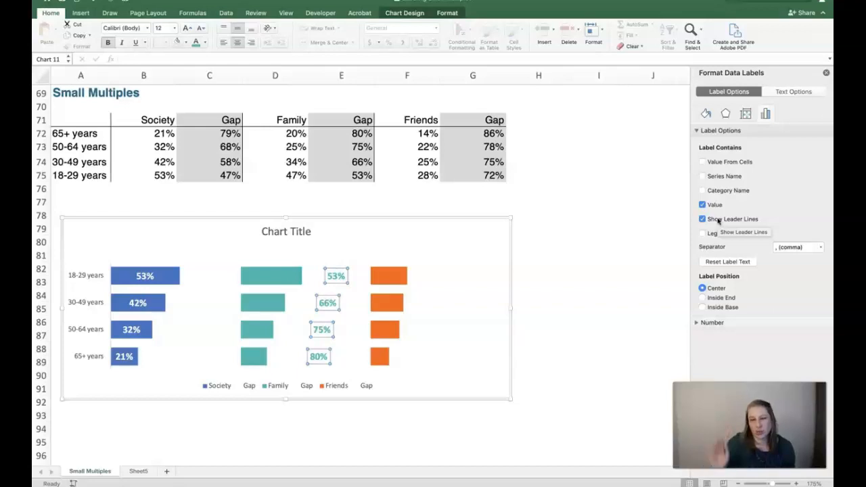
pyautogui.click(716, 219)
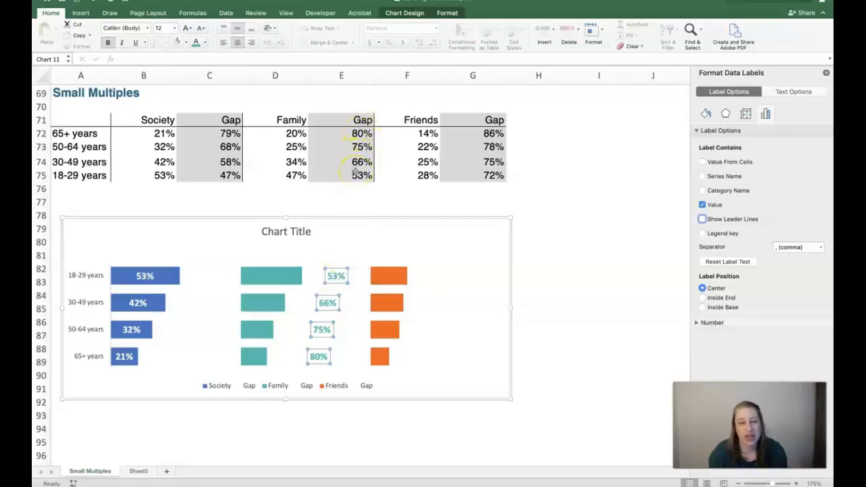
# Add values from cells to the Gap labels beside Family, using the Family percentages in D72:D75 as the label range
pyautogui.moveTo(288, 121); pyautogui.dragTo(284, 169)
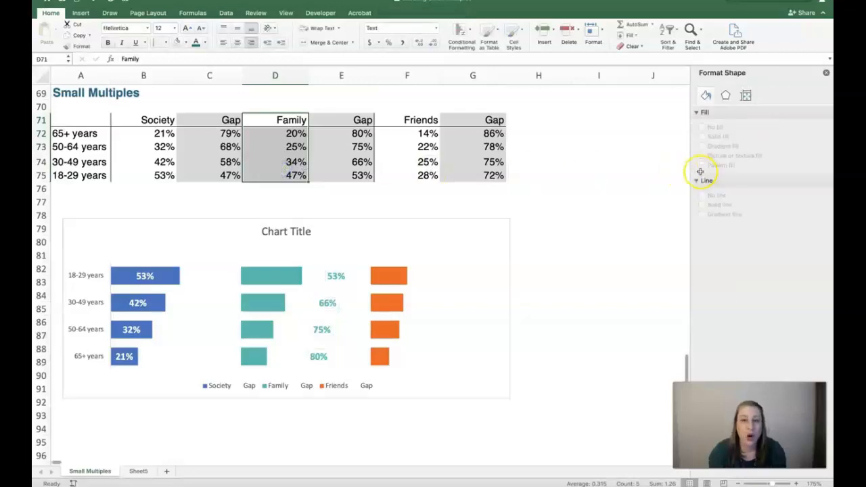
pyautogui.click(333, 275)
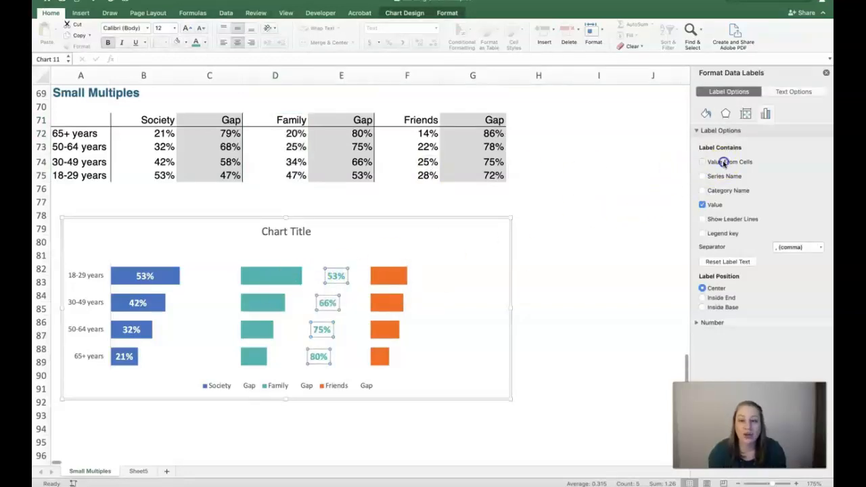
pyautogui.click(722, 162)
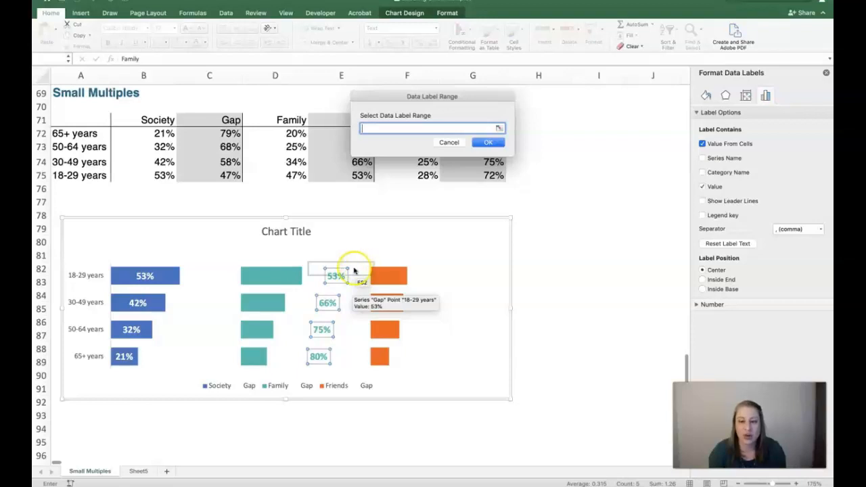
pyautogui.moveTo(292, 138); pyautogui.dragTo(291, 174)
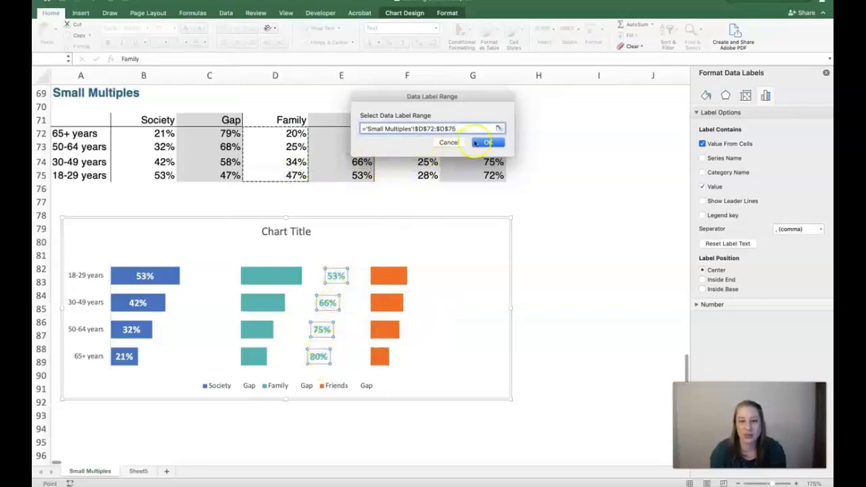
pyautogui.moveTo(296, 134); pyautogui.dragTo(296, 175)
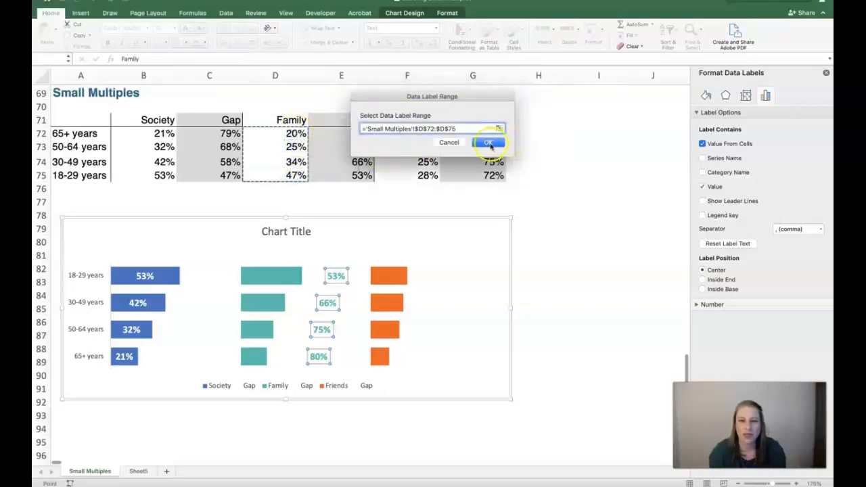
pyautogui.click(489, 143)
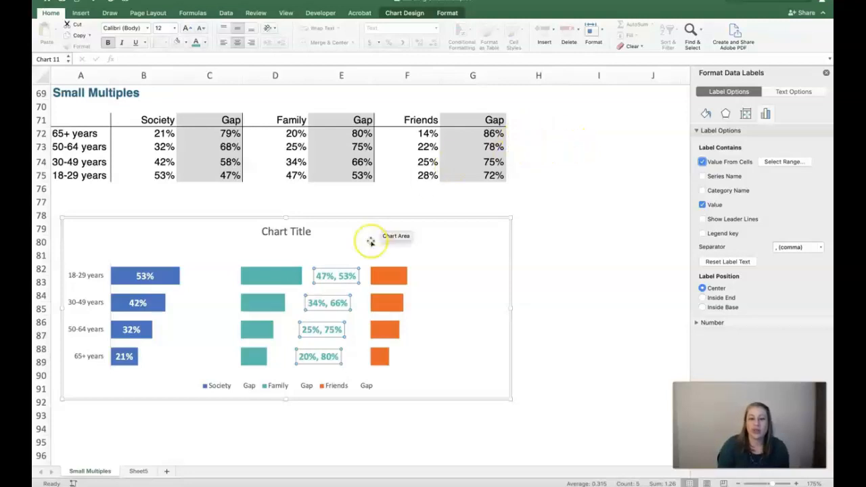
# Turn off Value for the Gap labels beside Family and set their label position to Inside Base
pyautogui.click(321, 281)
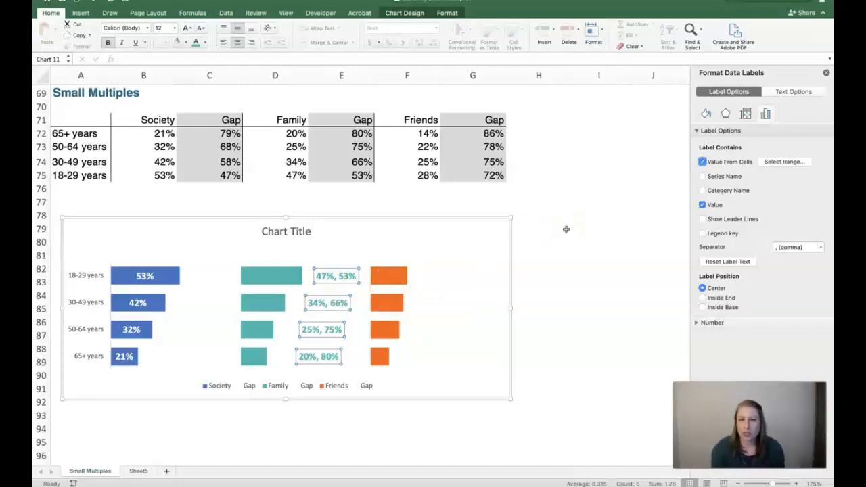
pyautogui.click(707, 207)
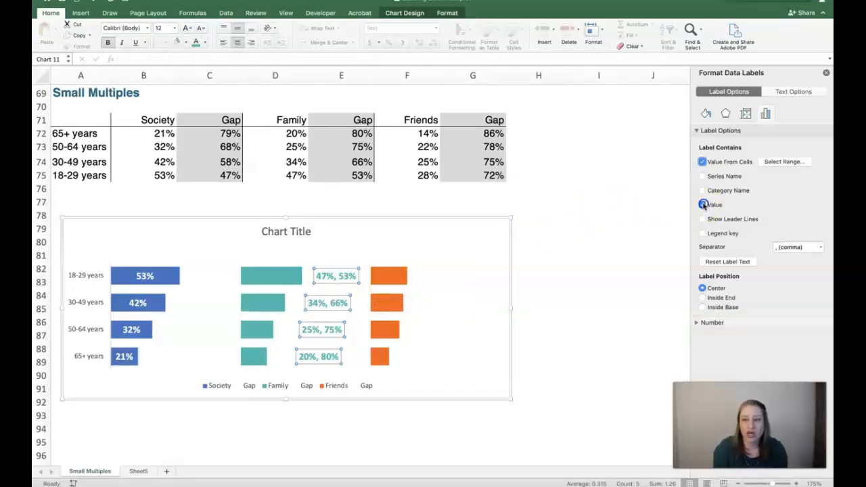
pyautogui.click(703, 205)
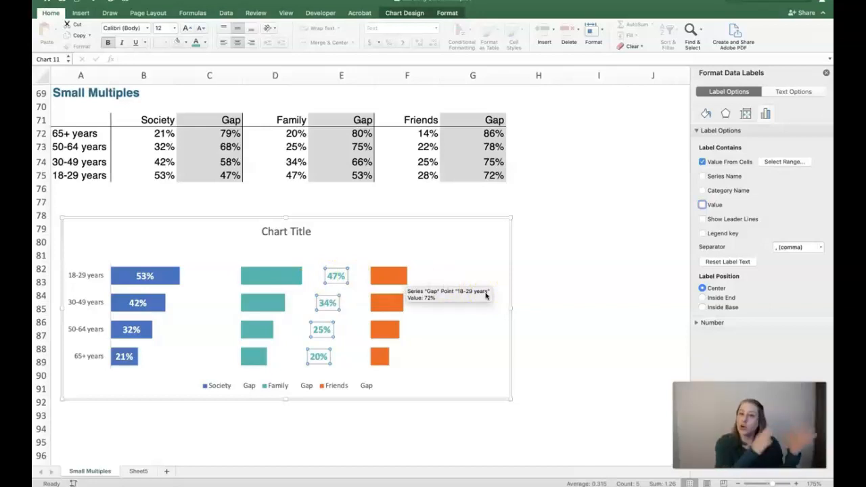
pyautogui.click(714, 308)
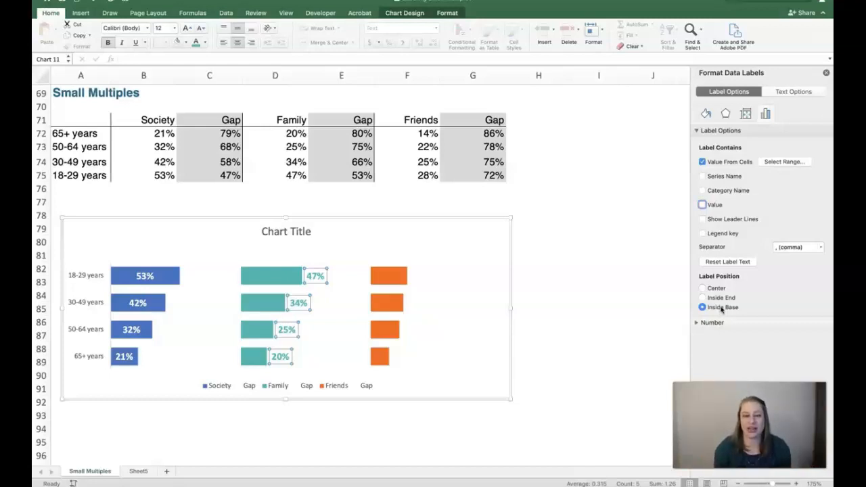
pyautogui.click(572, 274)
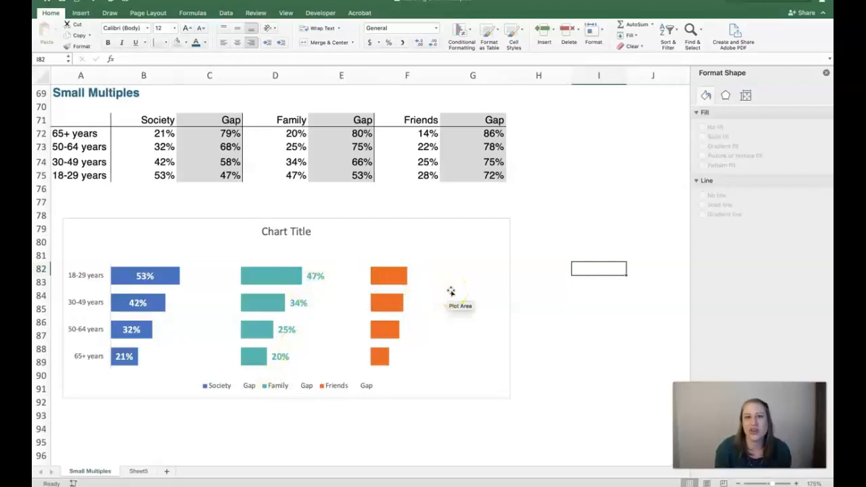
# Add data labels to the hidden Gap series beside the Friends bars
pyautogui.click(418, 277)
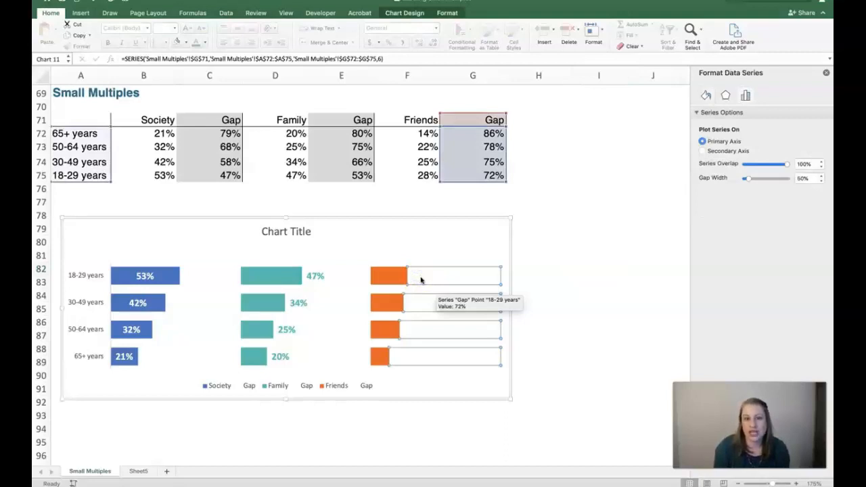
pyautogui.rightClick(420, 279)
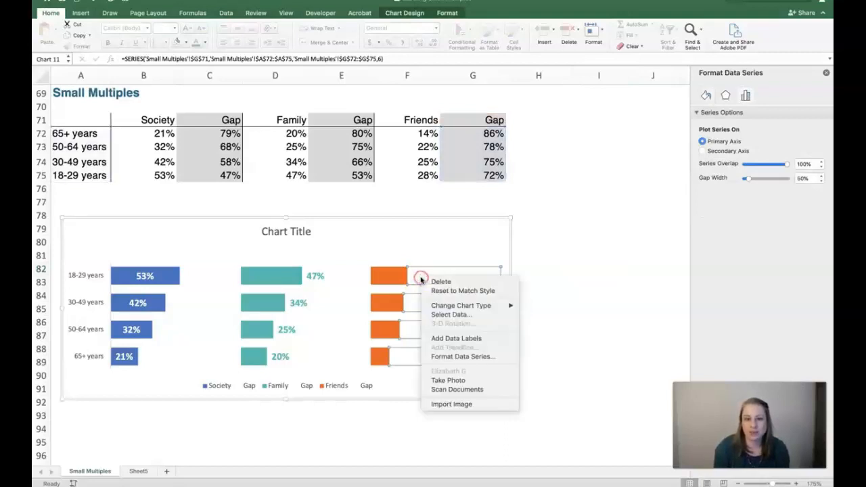
pyautogui.click(459, 357)
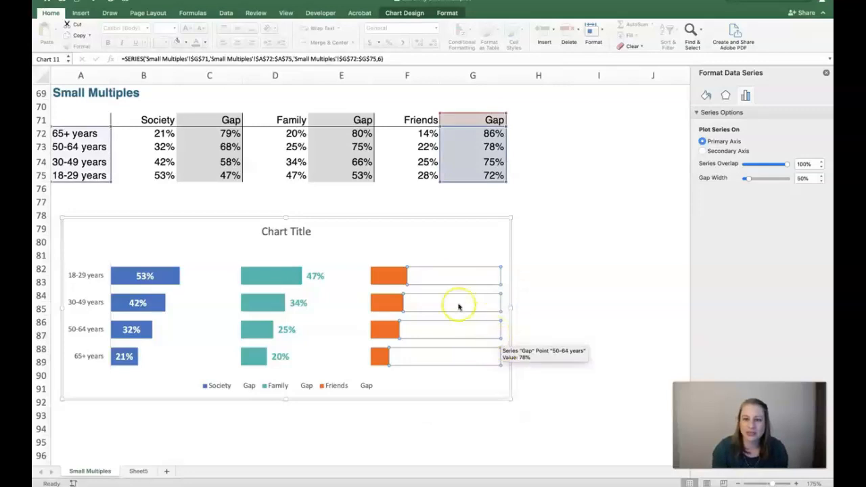
pyautogui.rightClick(441, 272)
pyautogui.click(477, 336)
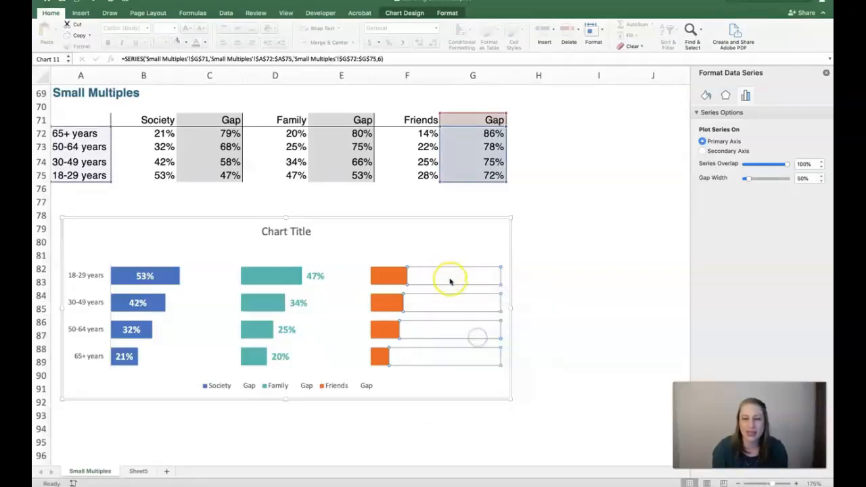
# Make the Gap labels beside Friends 12 pt and bold, in the theme orange of the Friends bars
pyautogui.click(451, 276)
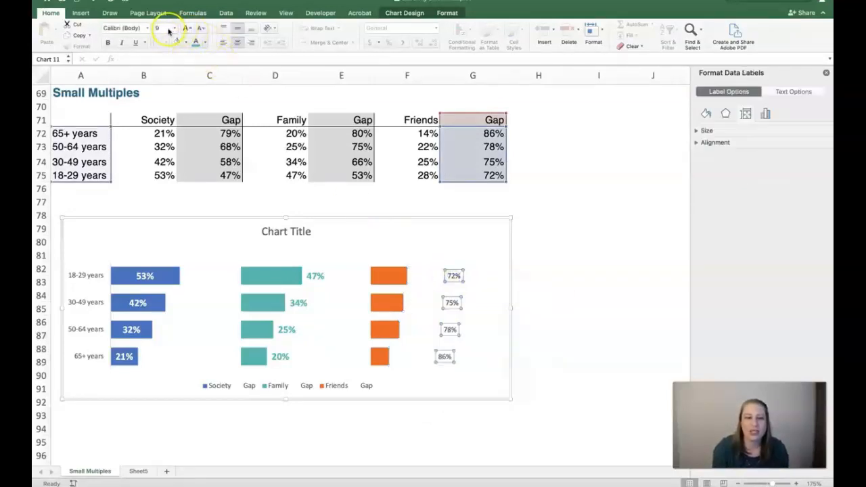
pyautogui.click(171, 29)
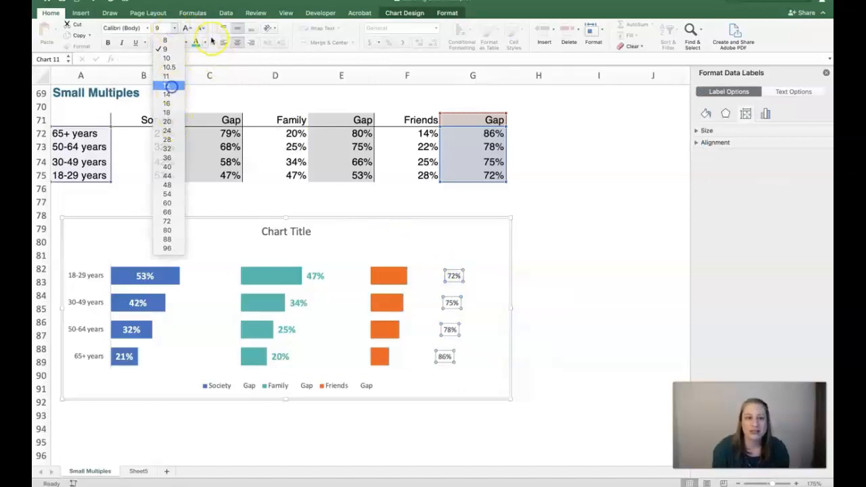
pyautogui.click(169, 85)
pyautogui.click(204, 42)
pyautogui.click(265, 86)
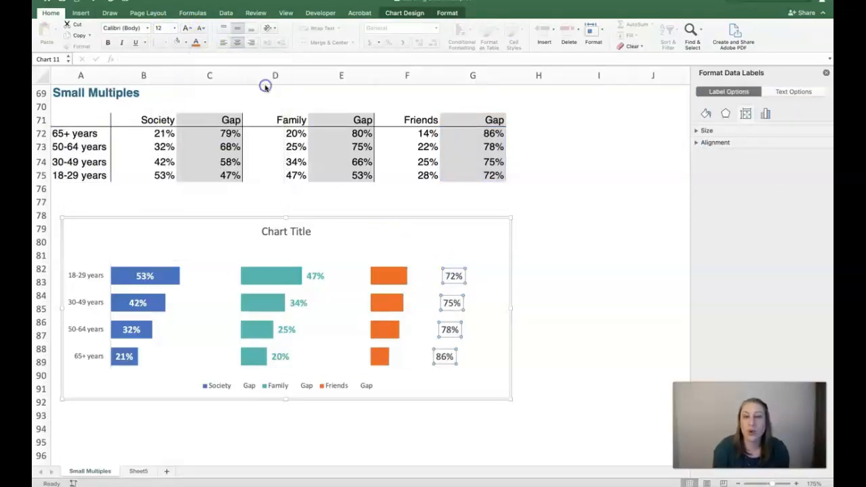
pyautogui.click(108, 42)
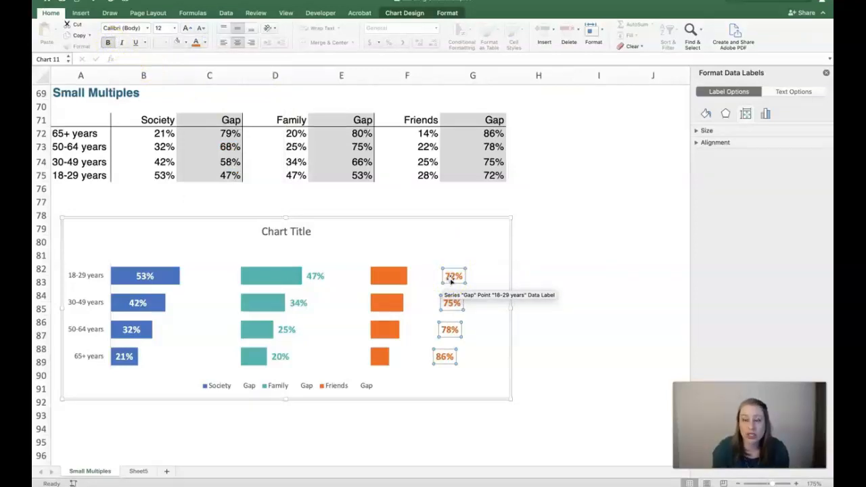
# Make the Gap labels beside Friends show only the cell values from F72:F75 and position them at Inside Base
pyautogui.rightClick(451, 280)
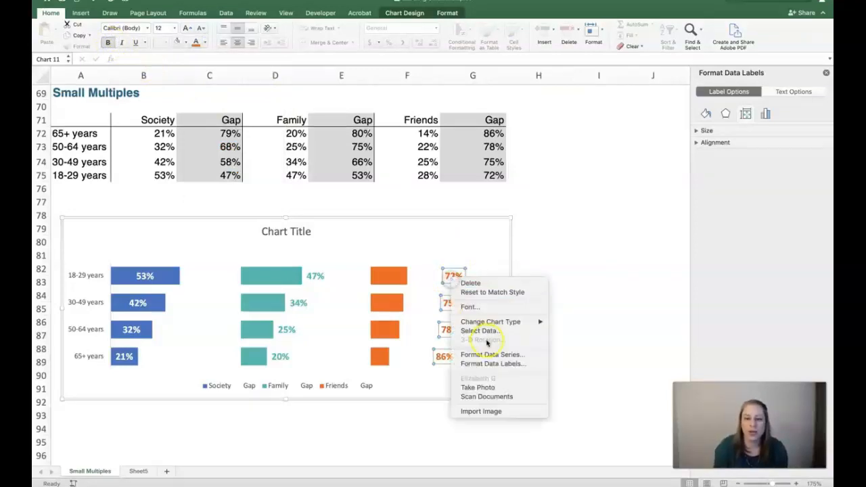
pyautogui.click(496, 365)
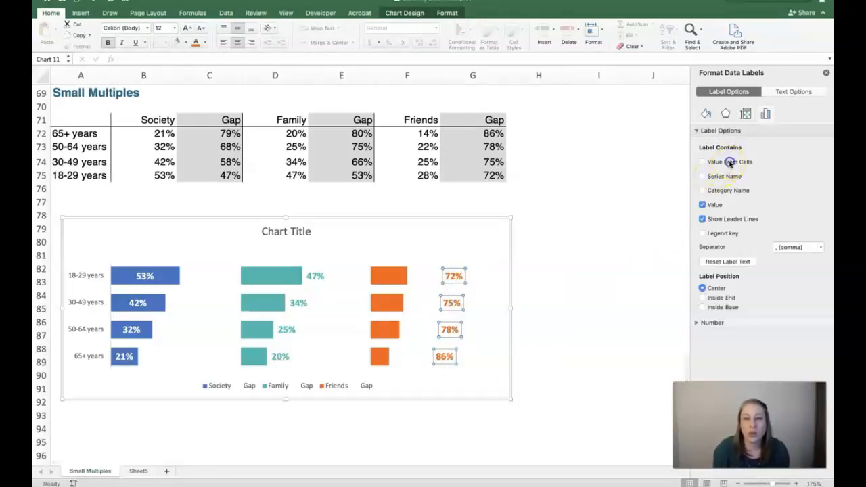
pyautogui.click(729, 162)
pyautogui.moveTo(411, 96); pyautogui.dragTo(262, 114)
pyautogui.moveTo(395, 135); pyautogui.dragTo(396, 176)
pyautogui.click(345, 160)
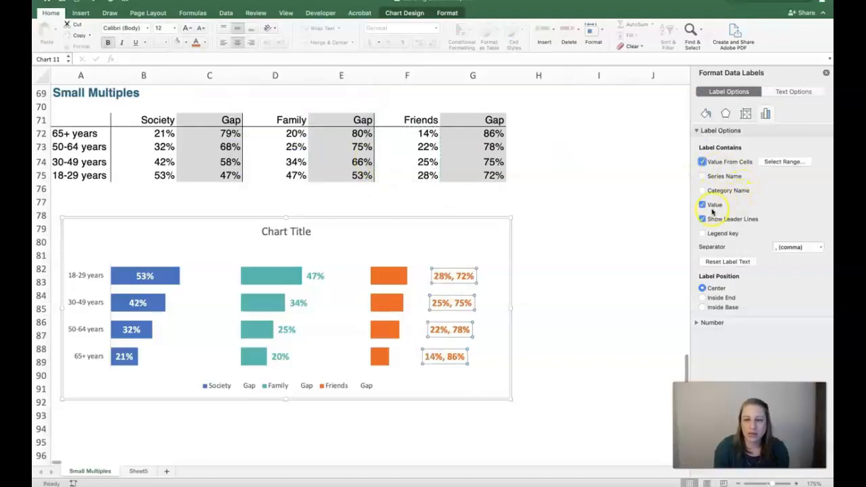
pyautogui.click(704, 204)
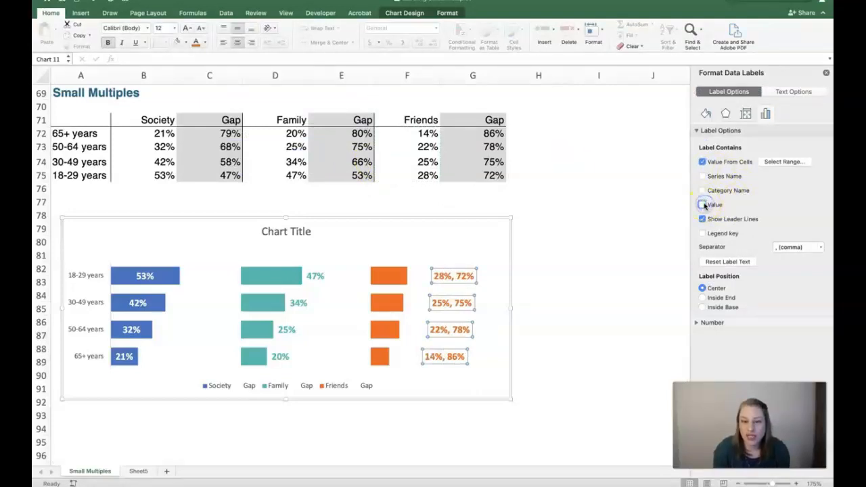
pyautogui.click(704, 308)
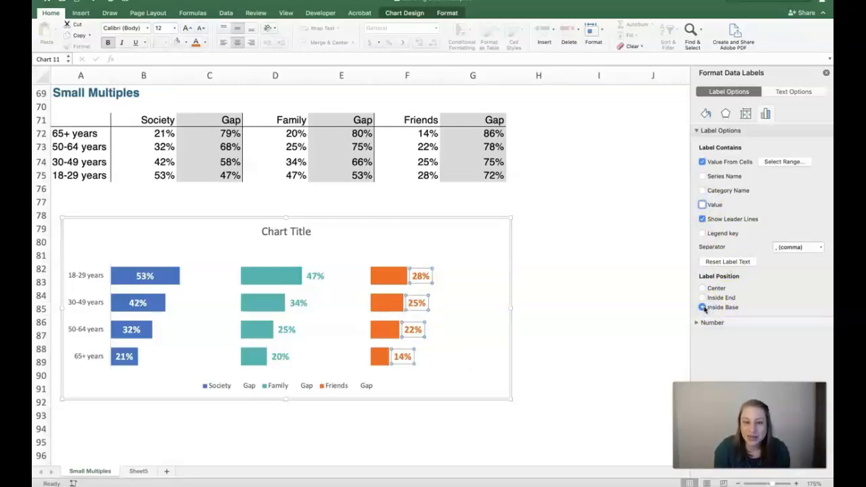
# Delete the data labels on the Society bars and add data labels to the hidden Gap series beside them
pyautogui.click(146, 277)
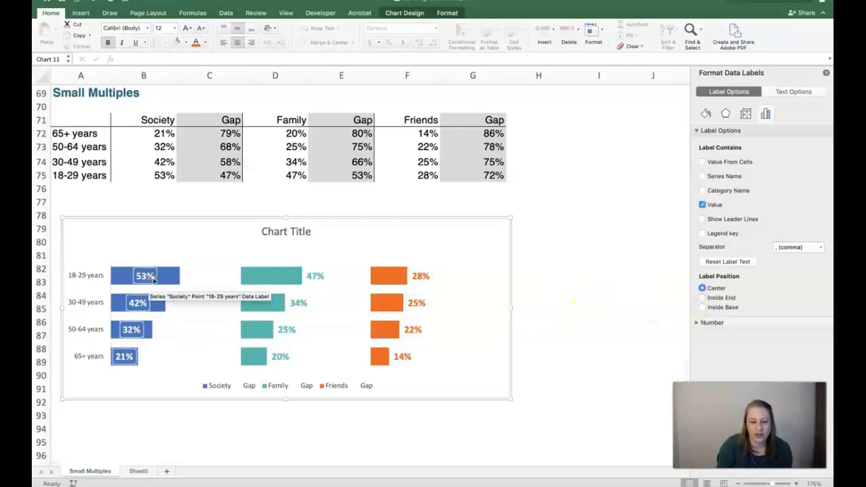
pyautogui.press('Delete')
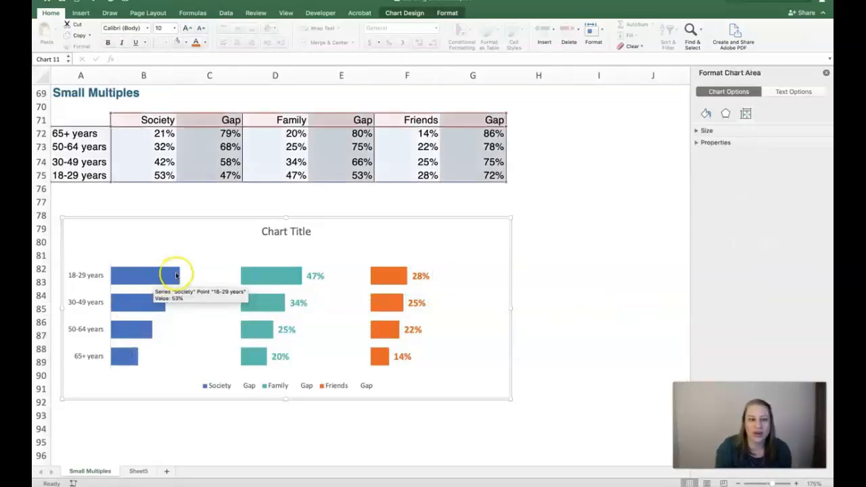
pyautogui.click(195, 277)
pyautogui.rightClick(195, 277)
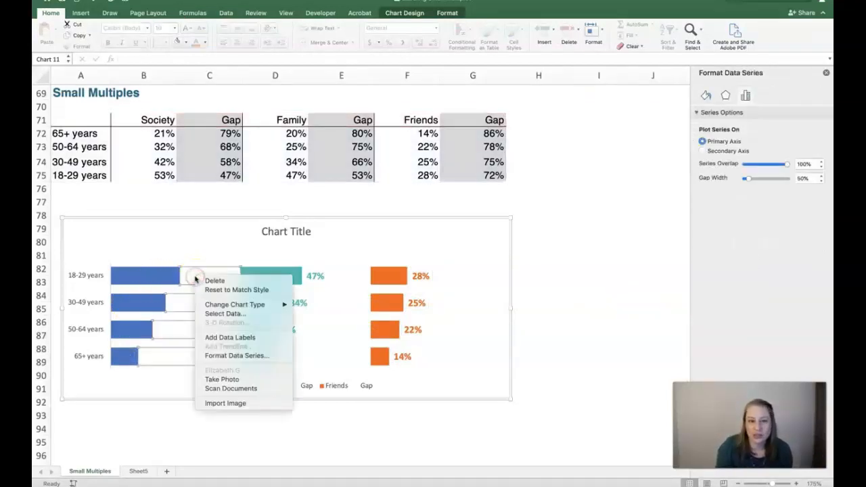
pyautogui.click(251, 356)
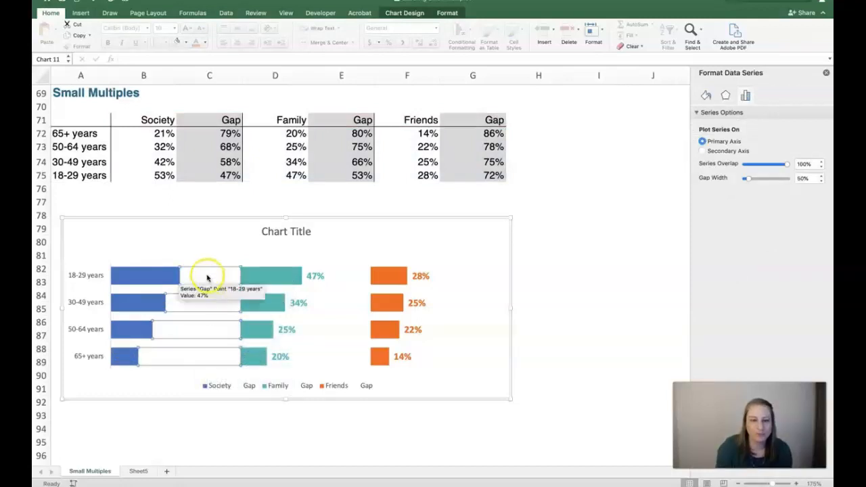
pyautogui.rightClick(209, 278)
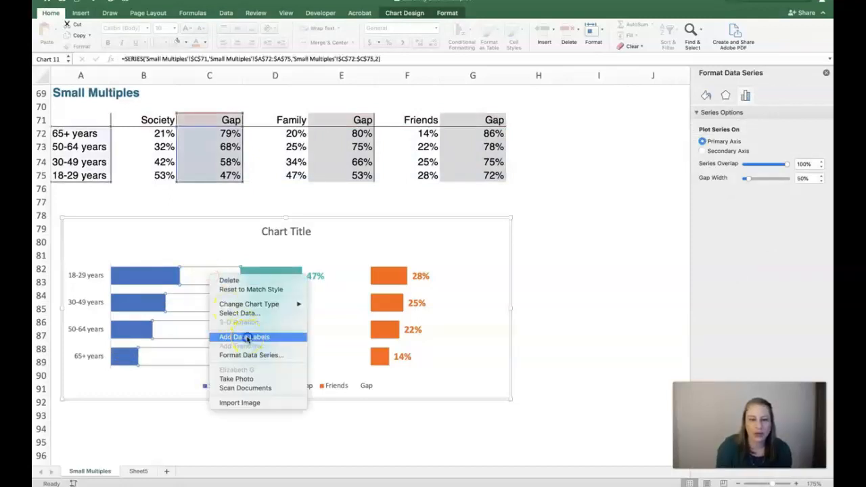
pyautogui.click(249, 334)
# Make the Gap labels beside Society 12 pt and bold, in the theme blue of the Society bars
pyautogui.click(211, 277)
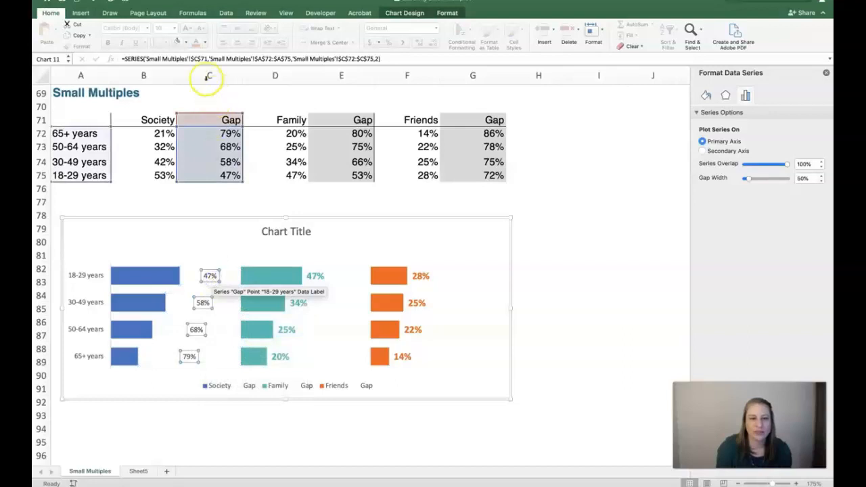
pyautogui.click(174, 28)
pyautogui.click(180, 86)
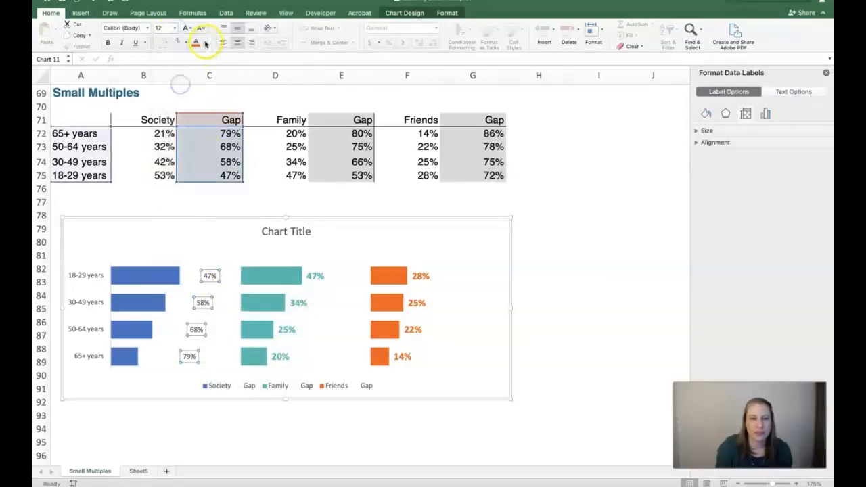
pyautogui.click(205, 43)
pyautogui.click(231, 84)
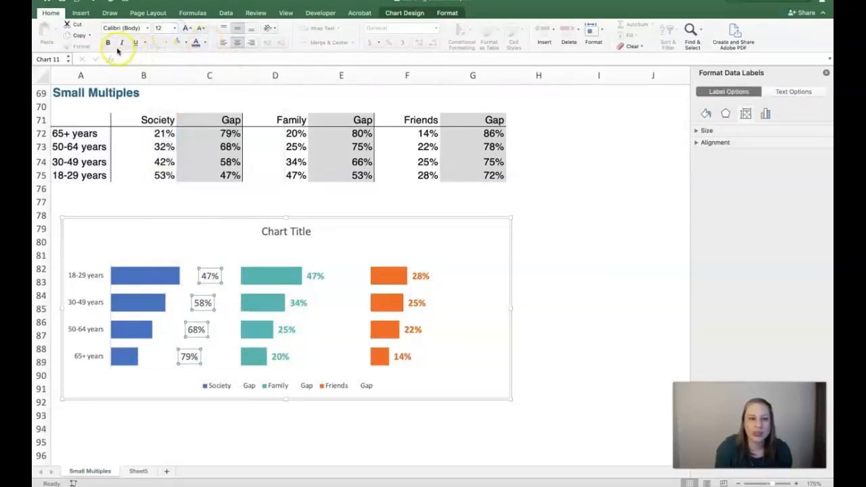
# Make the Gap labels beside Society show only the cell values from B72:B75 and position them at Inside Base
pyautogui.rightClick(214, 282)
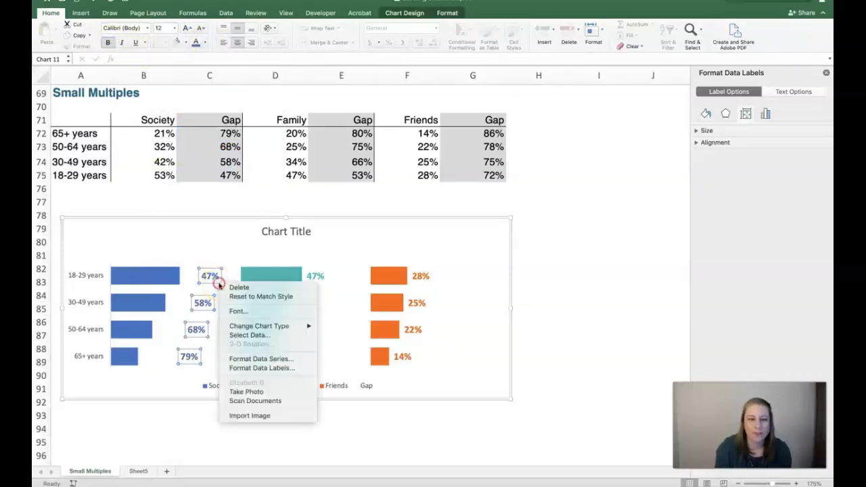
pyautogui.click(277, 368)
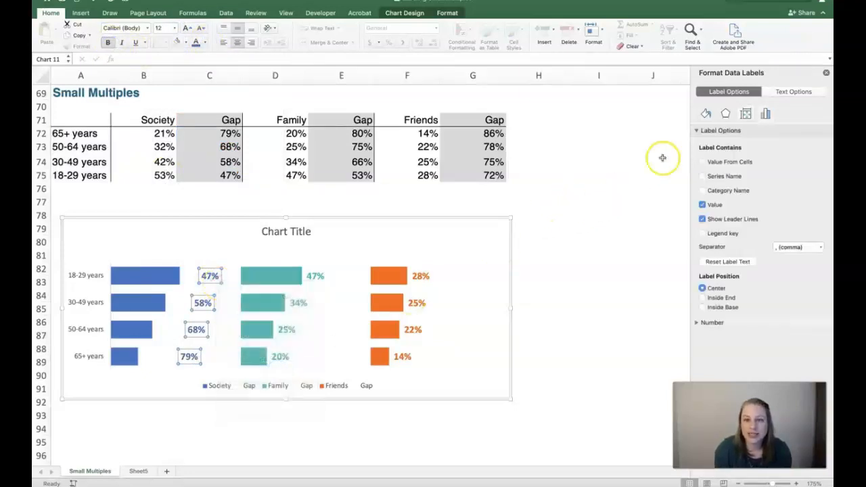
pyautogui.click(715, 162)
pyautogui.moveTo(146, 133); pyautogui.dragTo(149, 173)
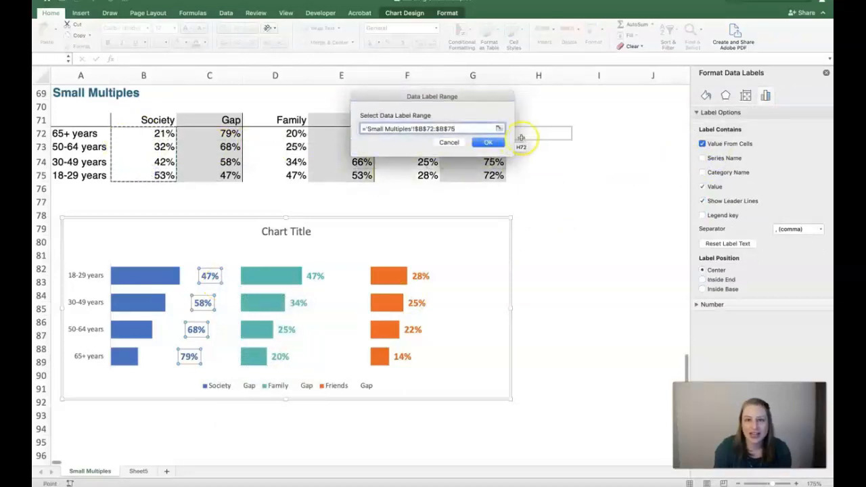
pyautogui.click(493, 140)
pyautogui.click(702, 204)
pyautogui.click(728, 307)
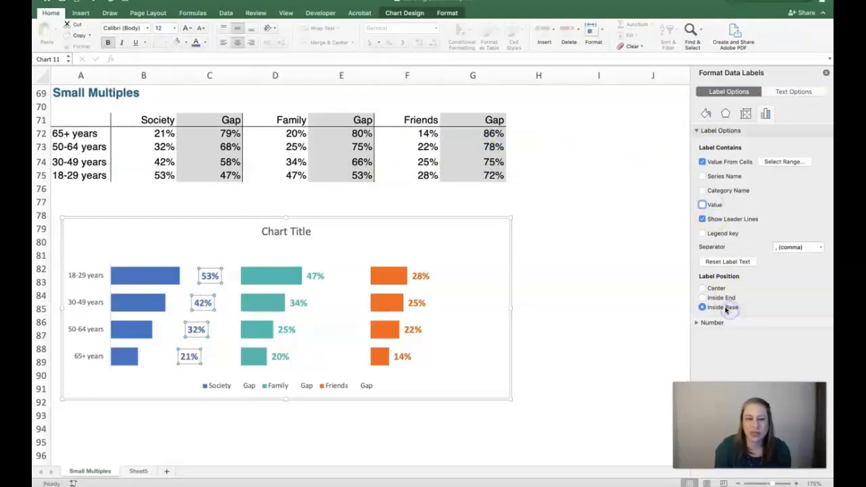
pyautogui.click(568, 323)
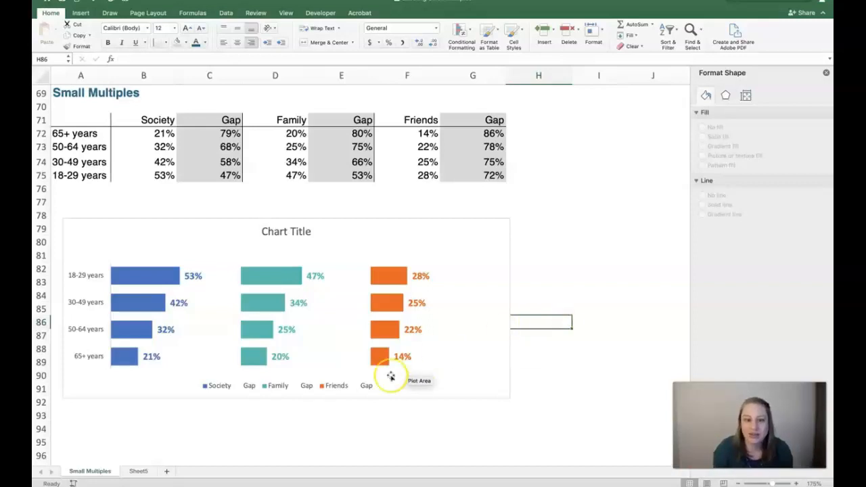
# Delete the legend from the small multiples chart
pyautogui.click(367, 386)
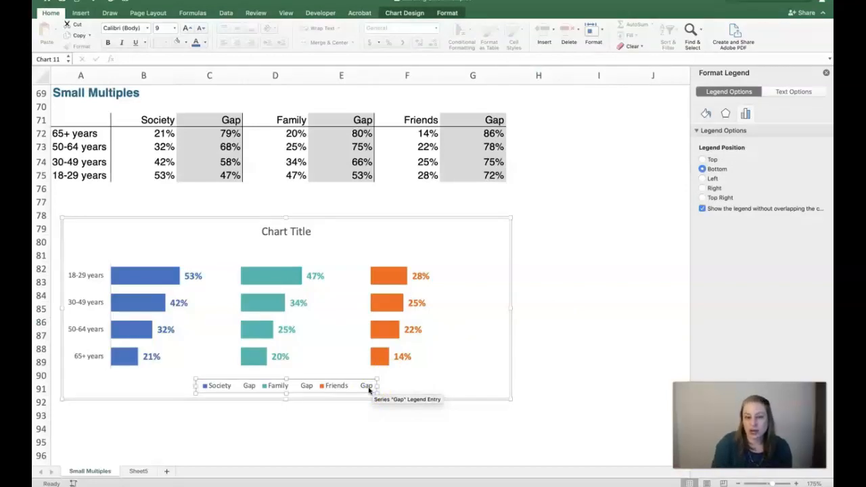
pyautogui.press('Delete')
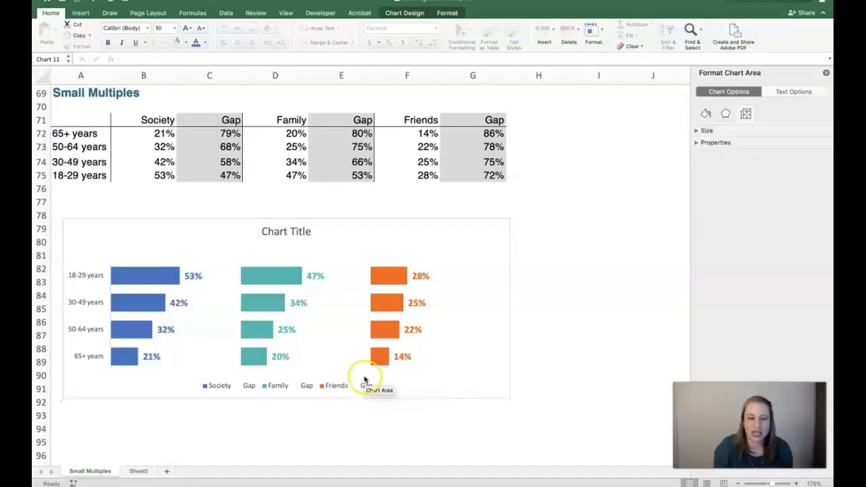
pyautogui.click(334, 268)
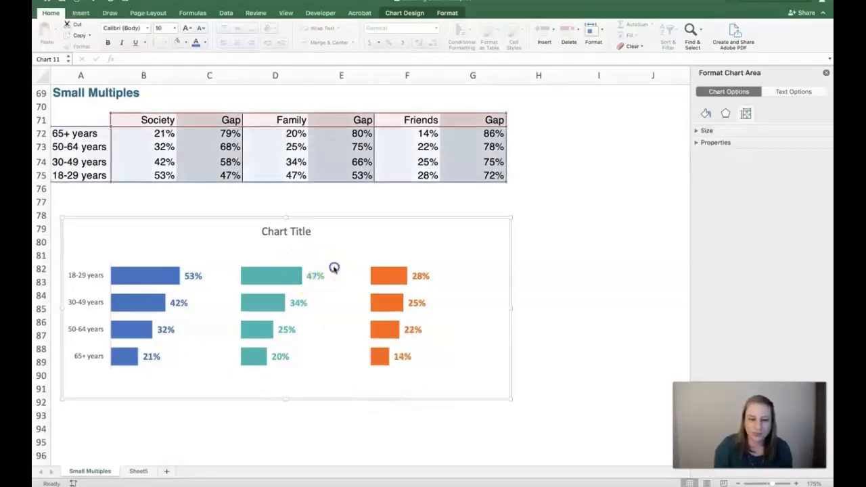
# Resize the plot area to fill the lower part of the chart, leaving room above the bars, and delete the chart title
pyautogui.click(284, 261)
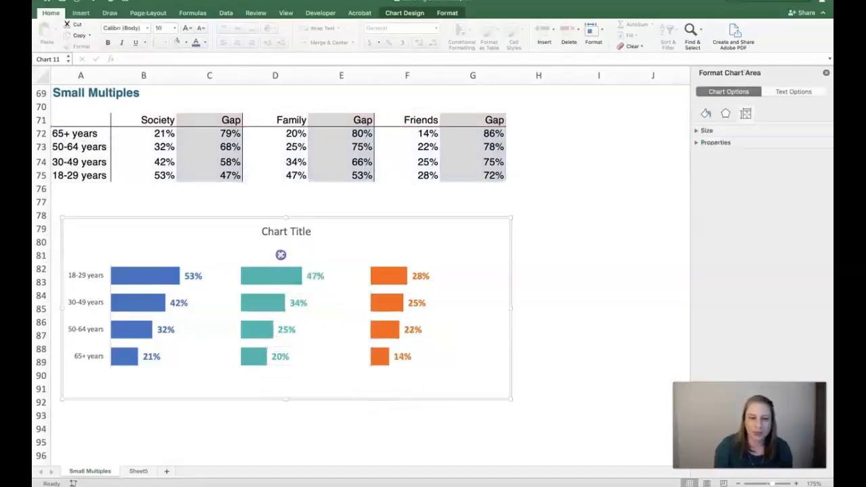
pyautogui.click(162, 299)
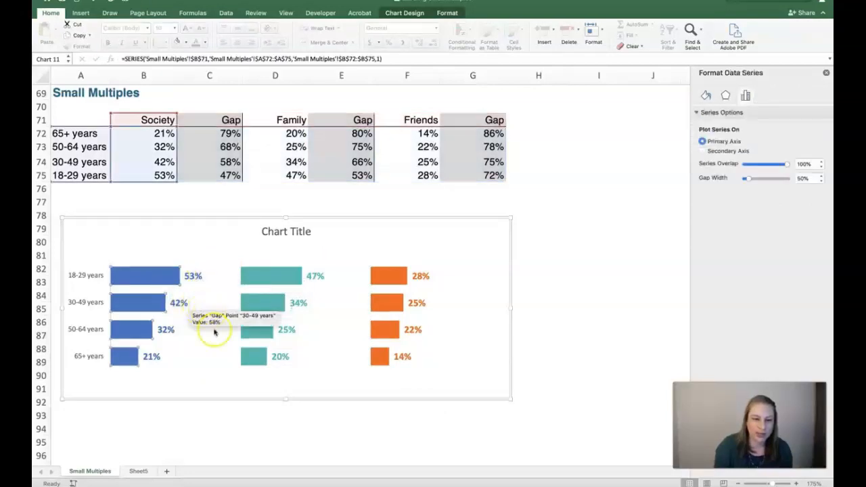
pyautogui.click(440, 349)
pyautogui.click(359, 363)
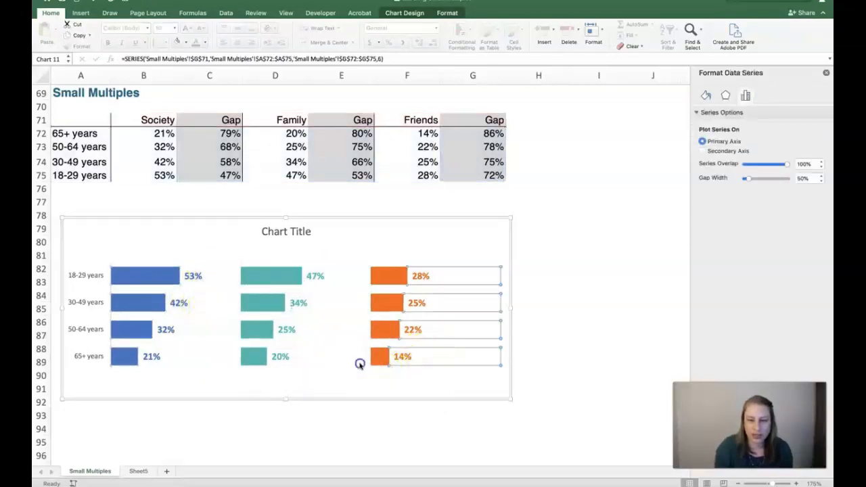
pyautogui.click(359, 369)
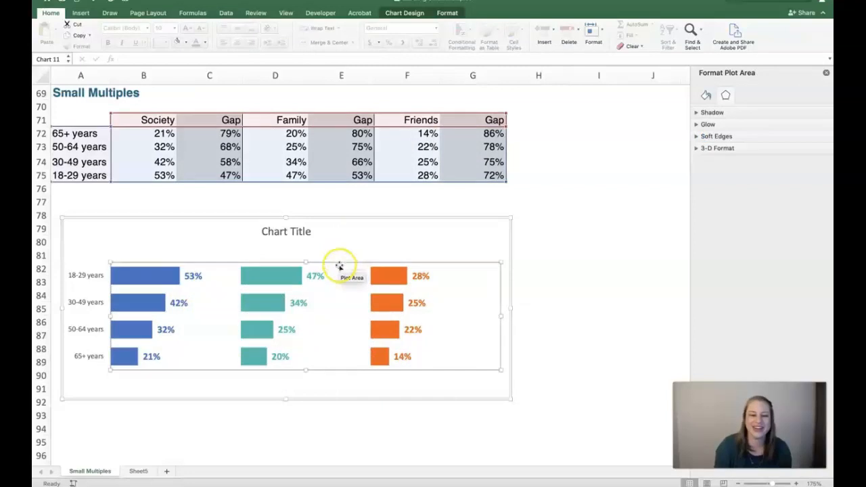
pyautogui.moveTo(305, 371); pyautogui.dragTo(306, 390)
pyautogui.moveTo(306, 261); pyautogui.dragTo(306, 291)
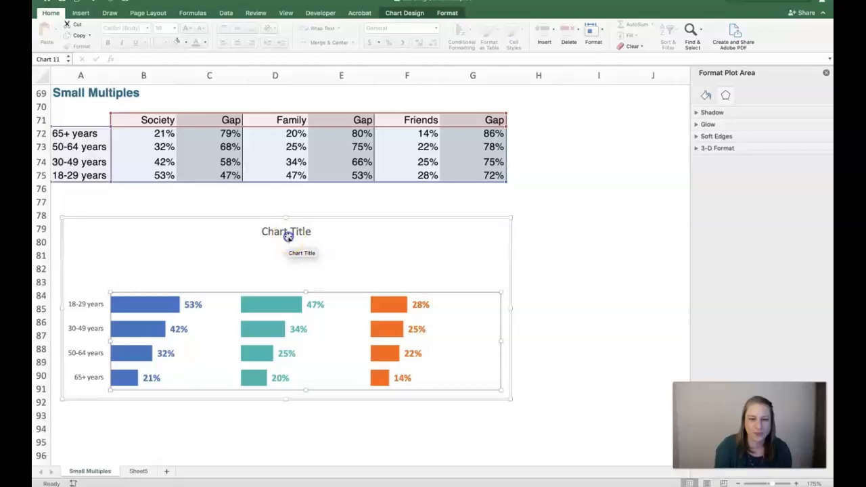
pyautogui.click(287, 236)
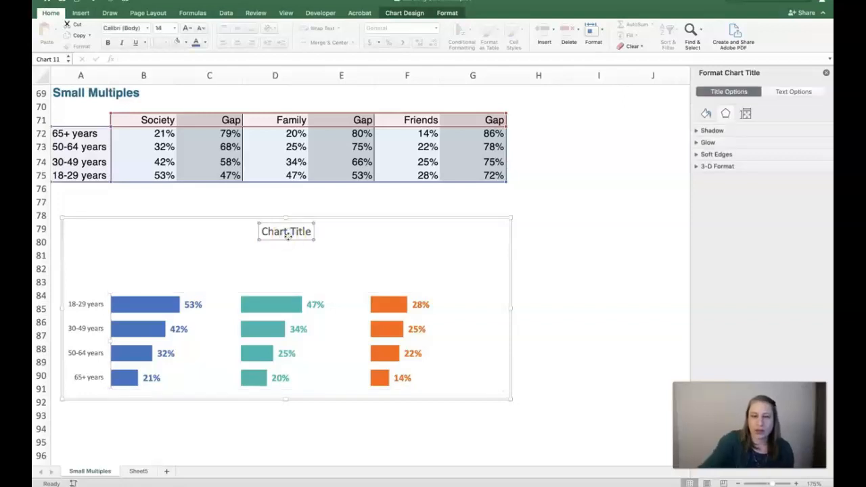
pyautogui.press('Escape')
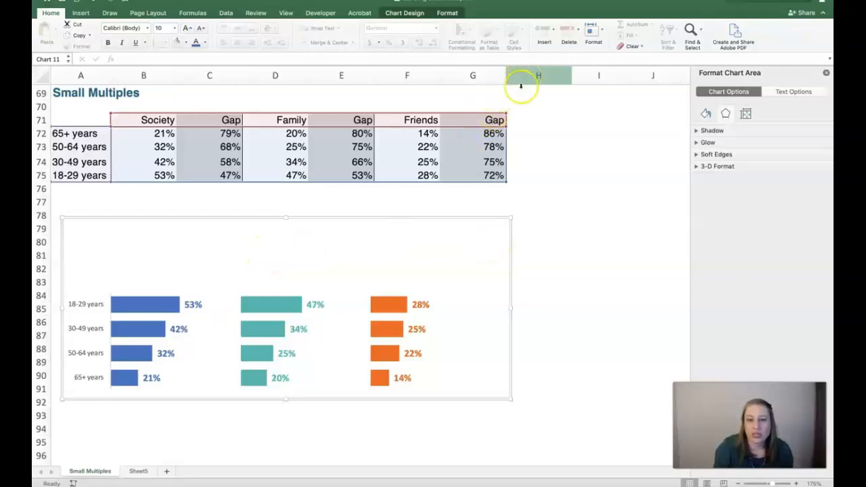
# Copy the headline and data source text box from the finished small multiples chart below row 24
pyautogui.scroll(5, 338, 266)
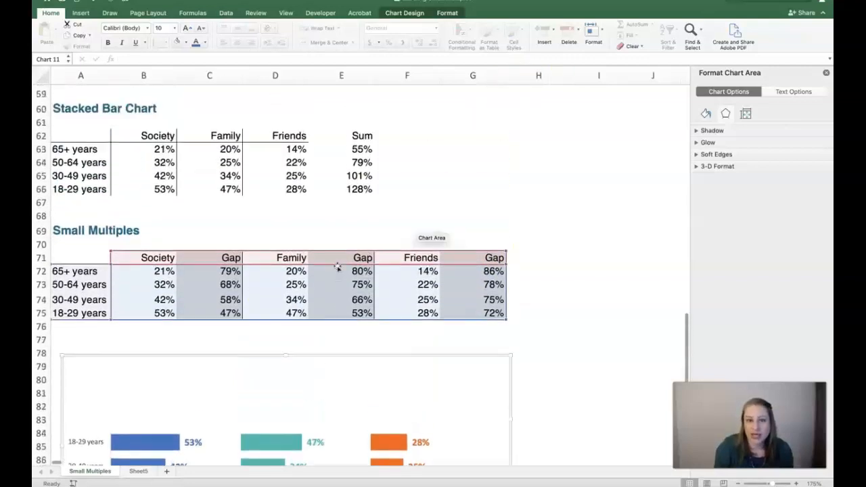
pyautogui.scroll(15, 338, 266)
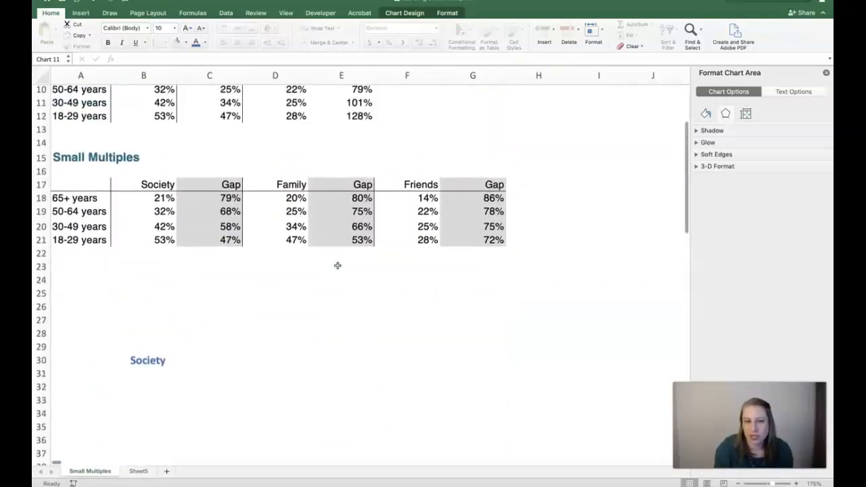
pyautogui.scroll(-2, 336, 271)
pyautogui.click(333, 278)
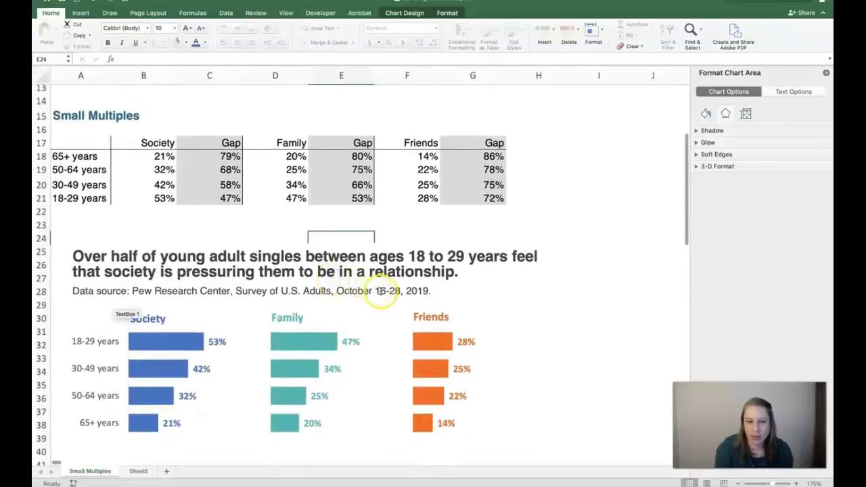
pyautogui.click(381, 293)
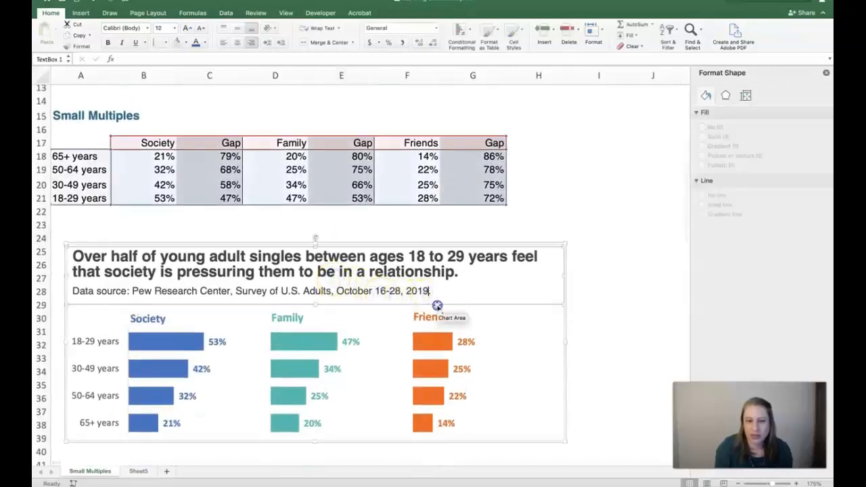
pyautogui.rightClick(437, 305)
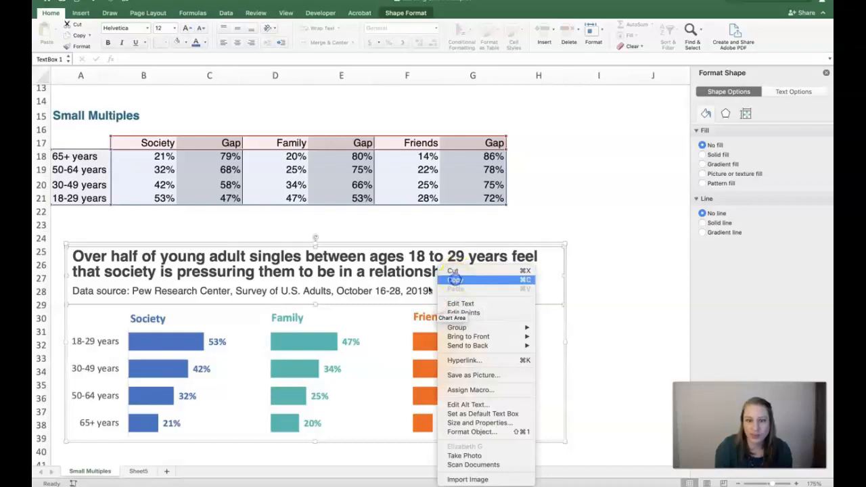
pyautogui.click(455, 279)
# Paste the copied headline text box into the new chart below row 78, in the space above the bars
pyautogui.scroll(-15, 304, 329)
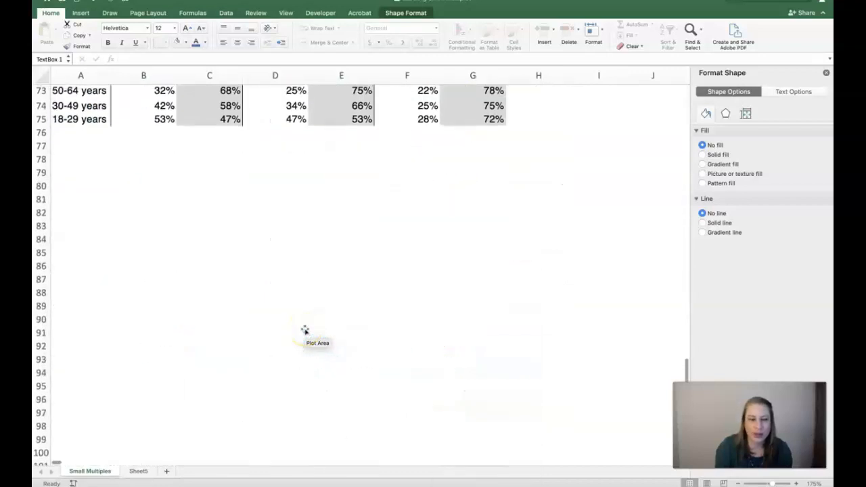
pyautogui.click(114, 171)
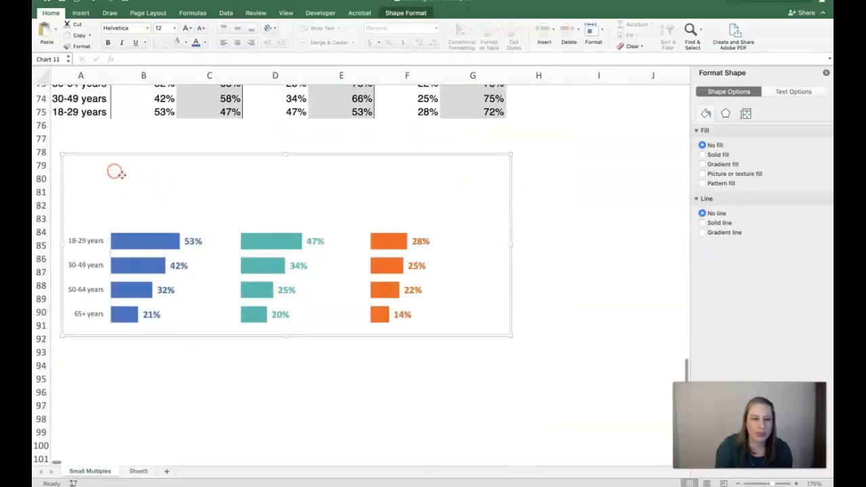
pyautogui.rightClick(117, 173)
pyautogui.click(132, 193)
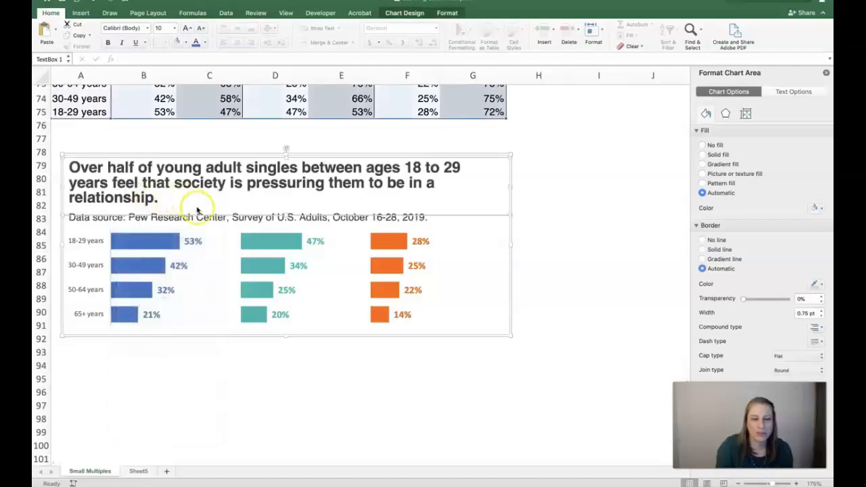